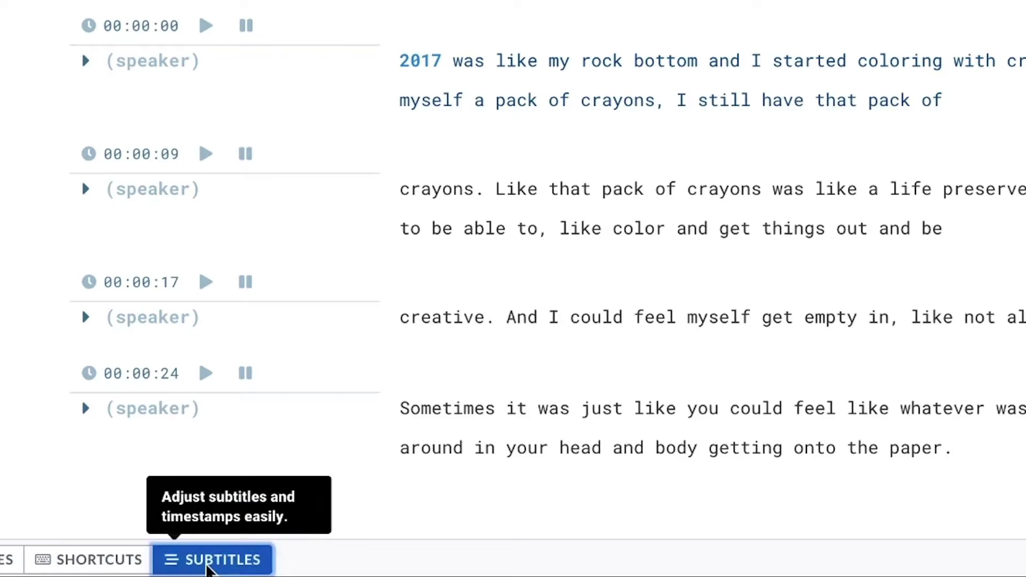
Split the transcript into single-line subtitles with a 30-character maximum length and a 1-second maximum duration.
left_click(208, 568)
left_click(260, 393)
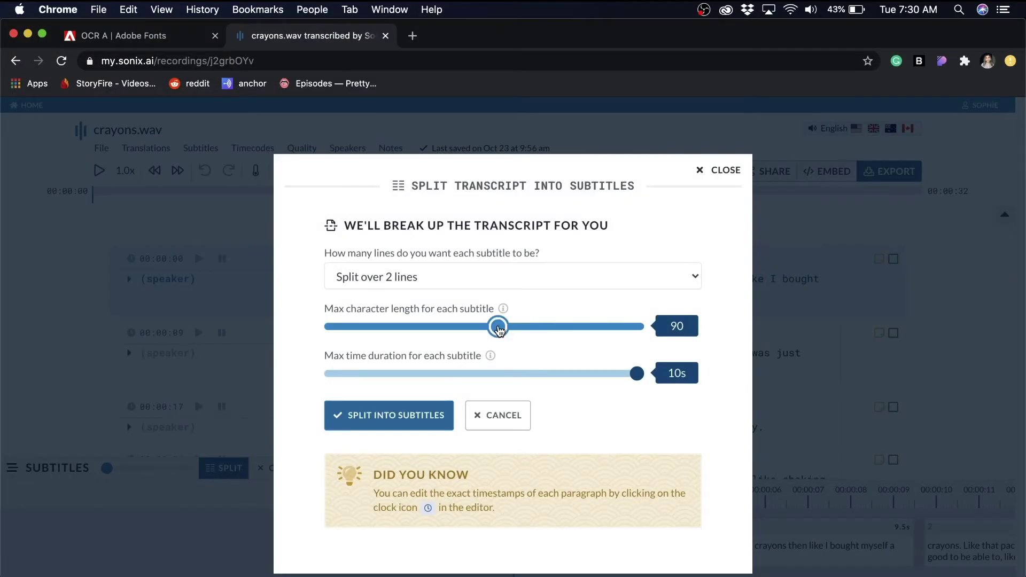
left_click_drag(499, 328, 303, 351)
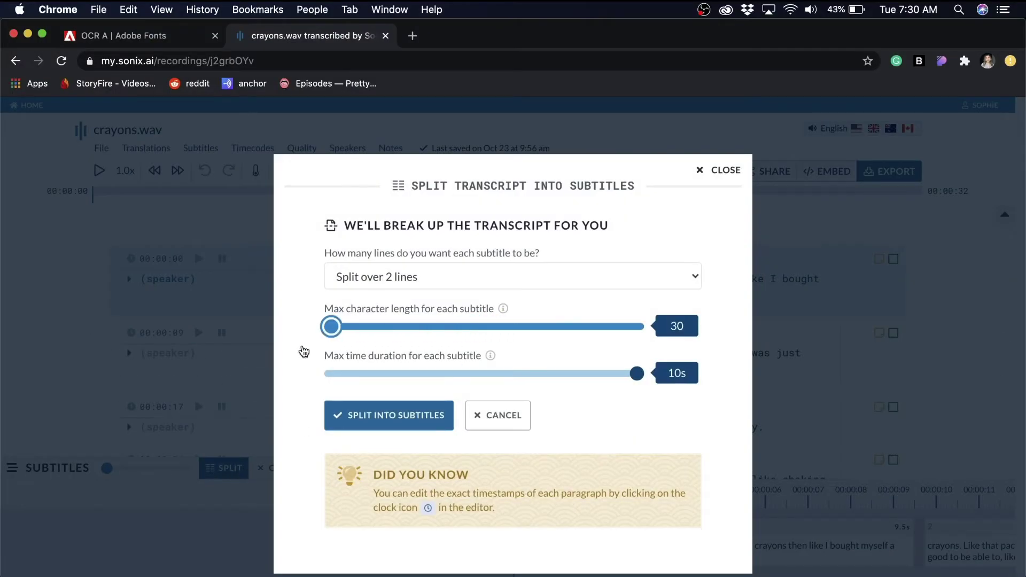
mouse_move(455, 327)
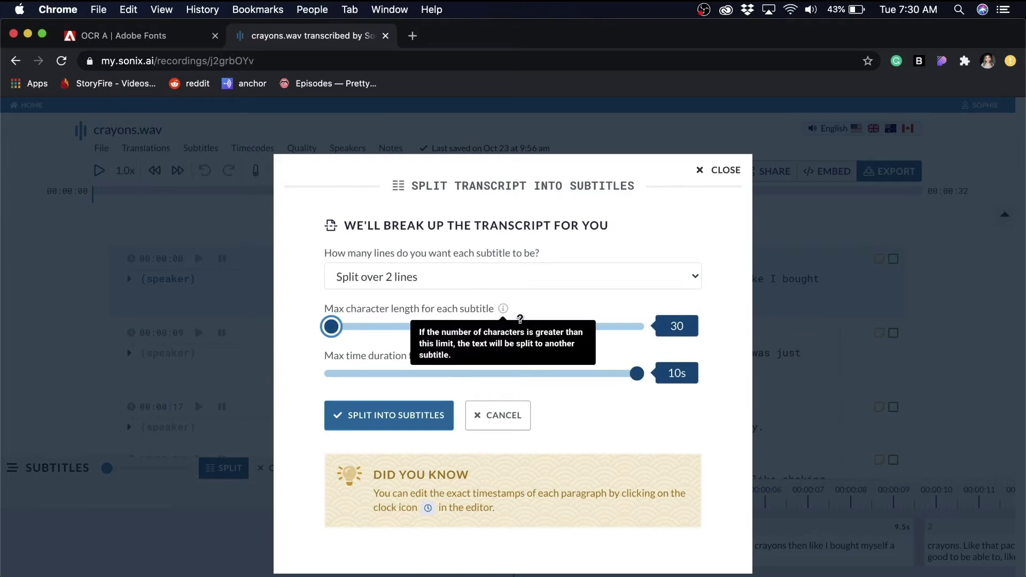
left_click_drag(494, 374, 352, 394)
left_click(433, 276)
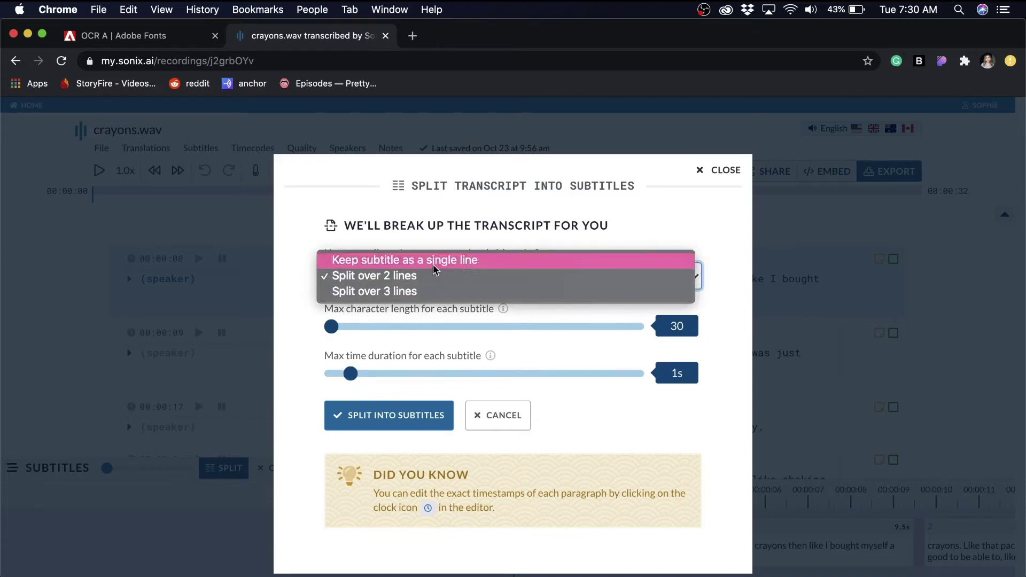
left_click(433, 264)
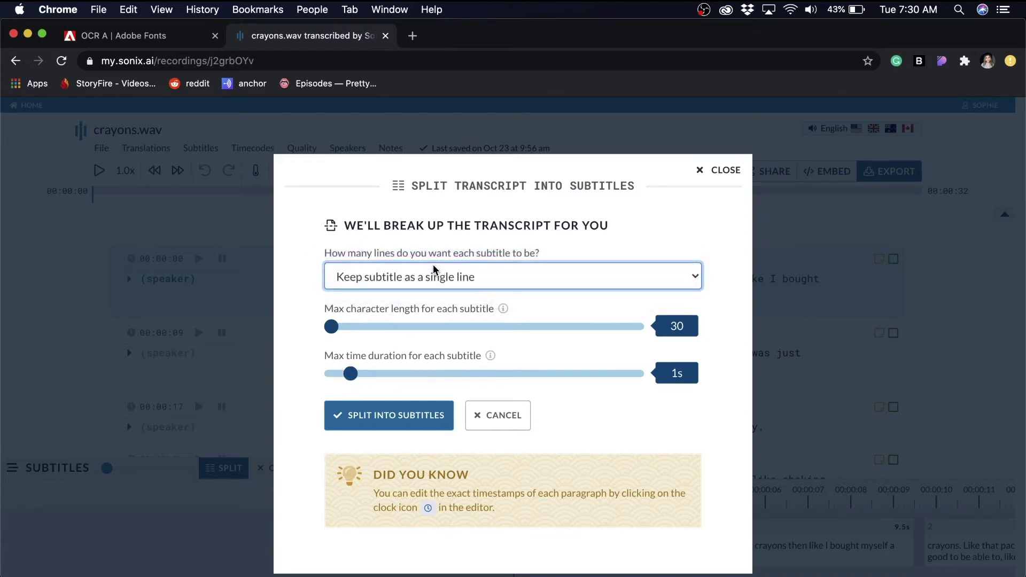
left_click(402, 416)
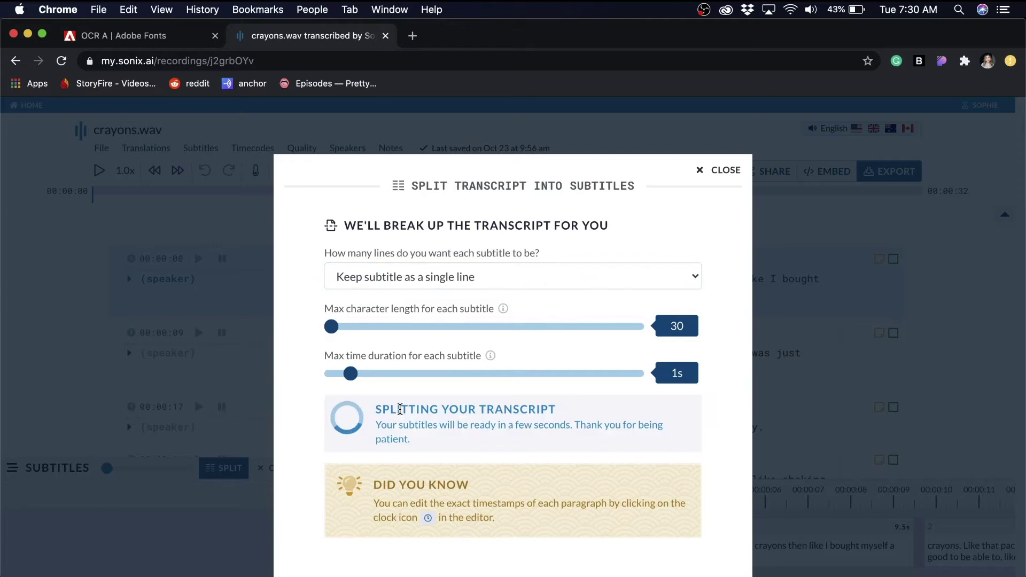
Review the split subtitles and split the transcript again with the maximum duration reduced to 0.9 seconds.
scroll(398, 403, "down", 5)
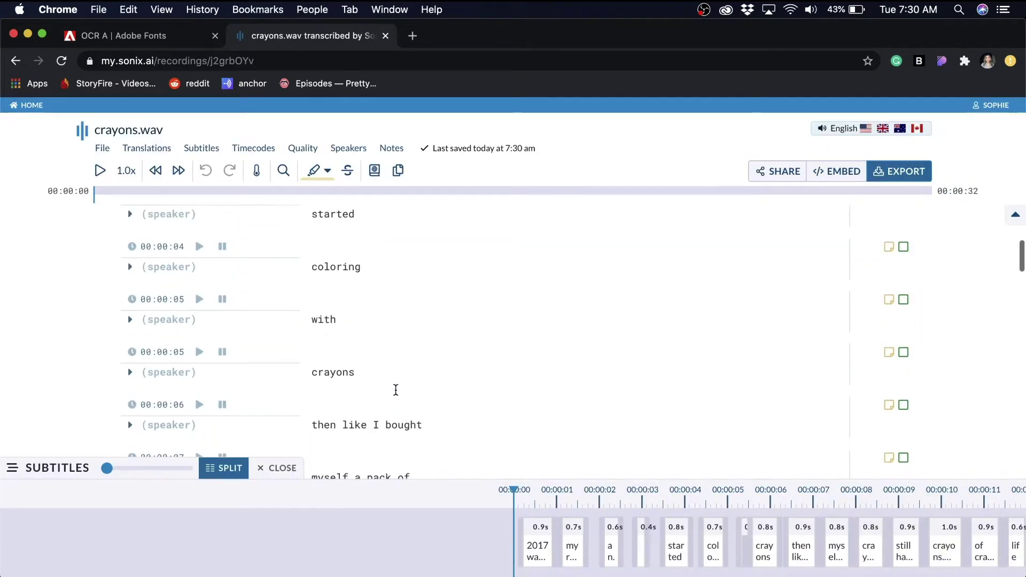
scroll(396, 390, "down", 7)
scroll(396, 390, "up", 12)
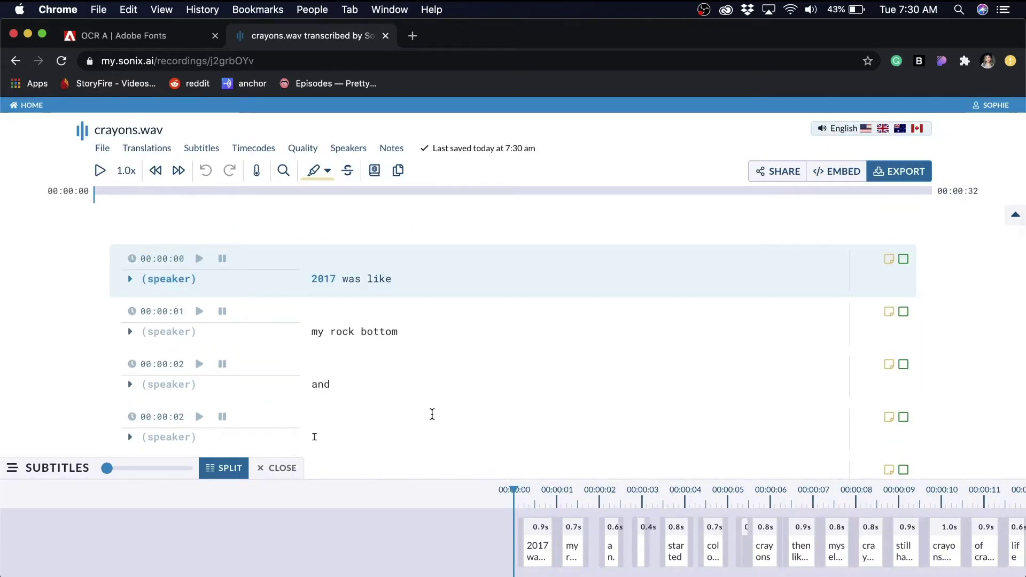
scroll(394, 367, "down", 2)
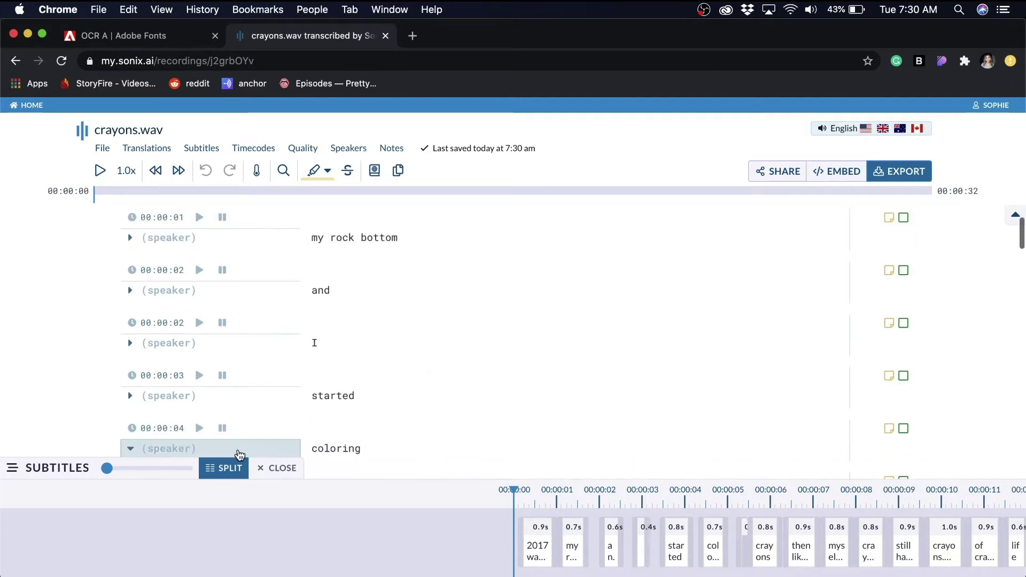
left_click(233, 470)
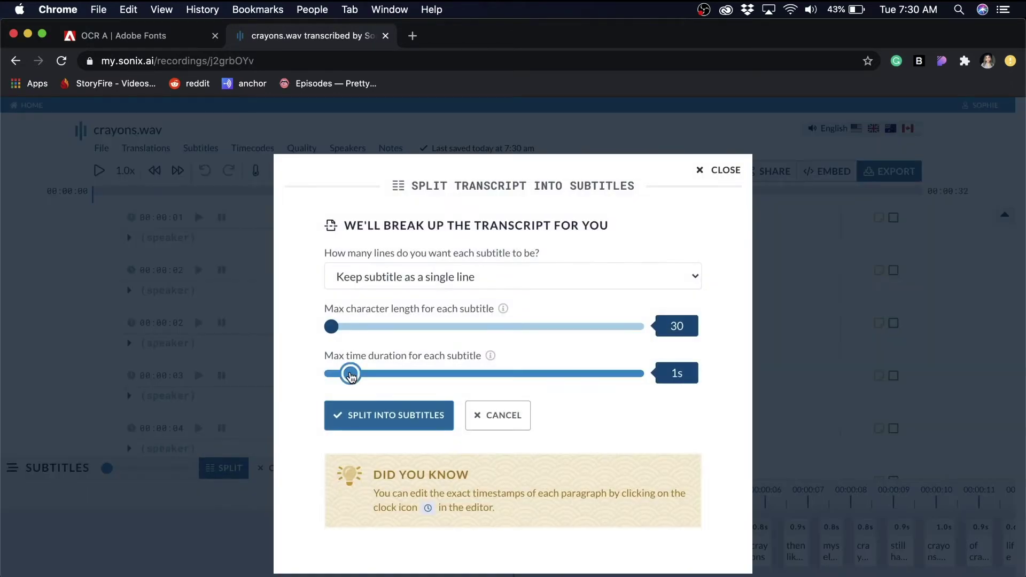
left_click_drag(351, 374, 348, 376)
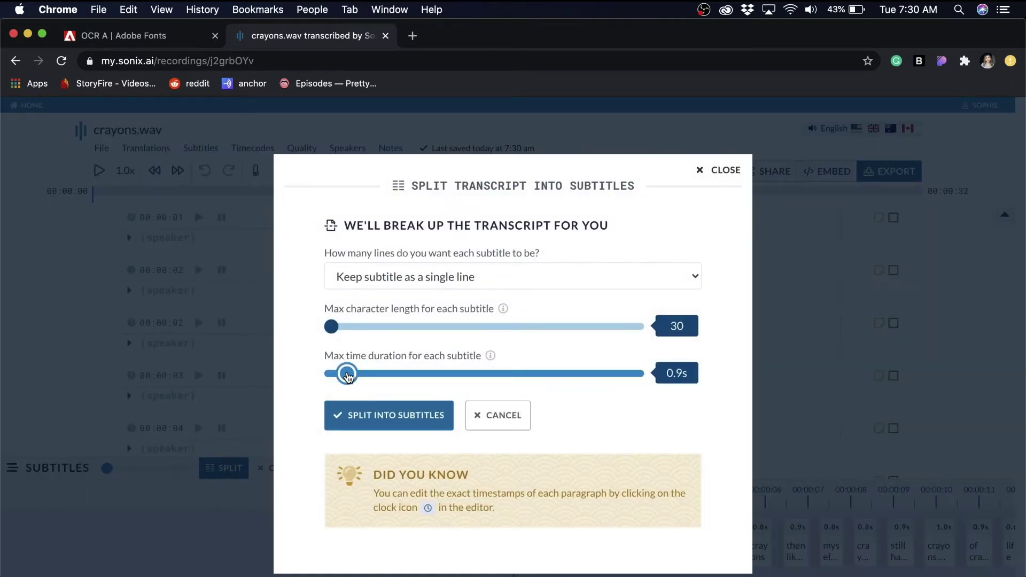
left_click(373, 417)
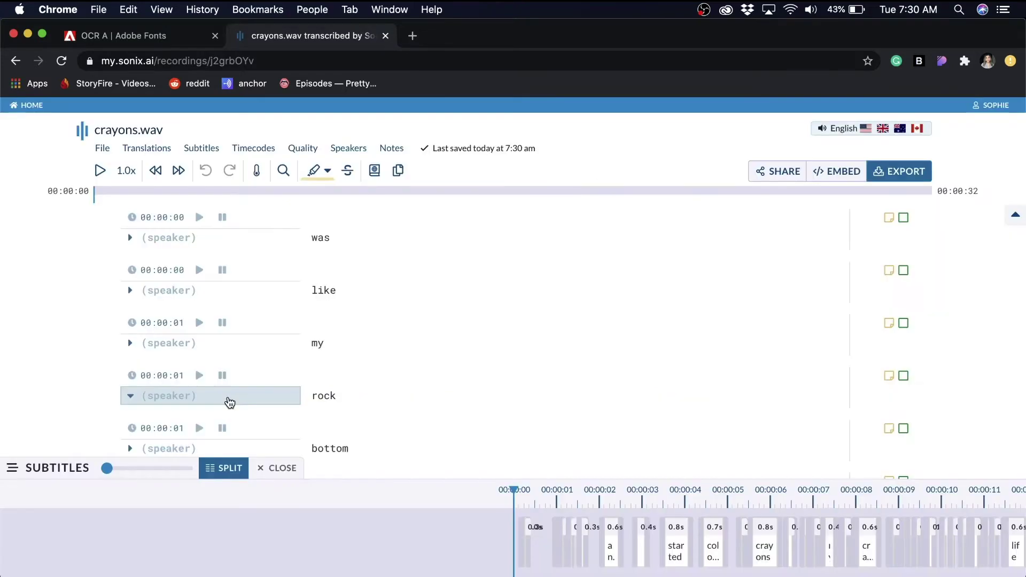
Check the word-by-word subtitles through the transcript and export them as an XML file.
scroll(377, 353, "down", 15)
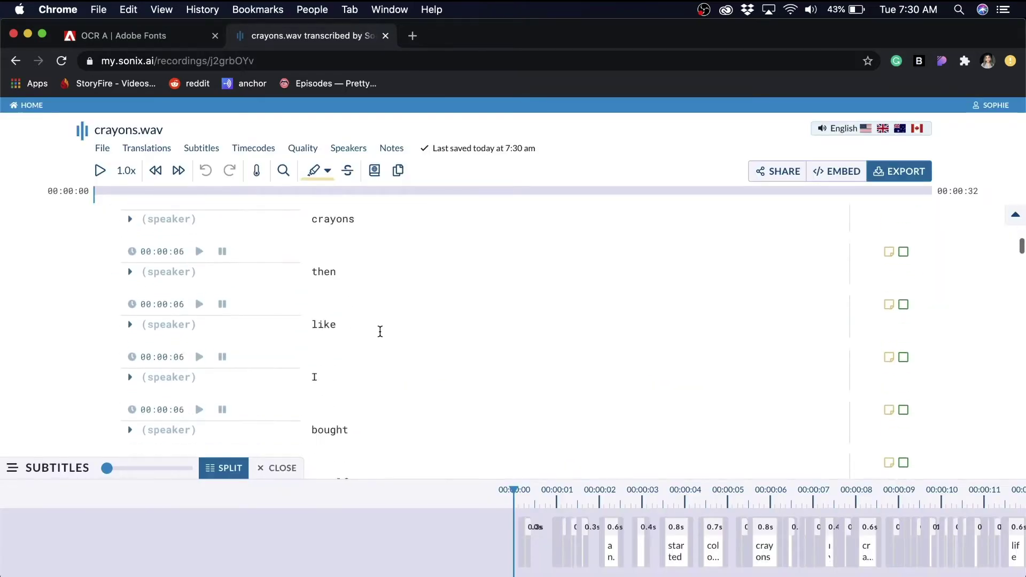
scroll(380, 332, "down", 18)
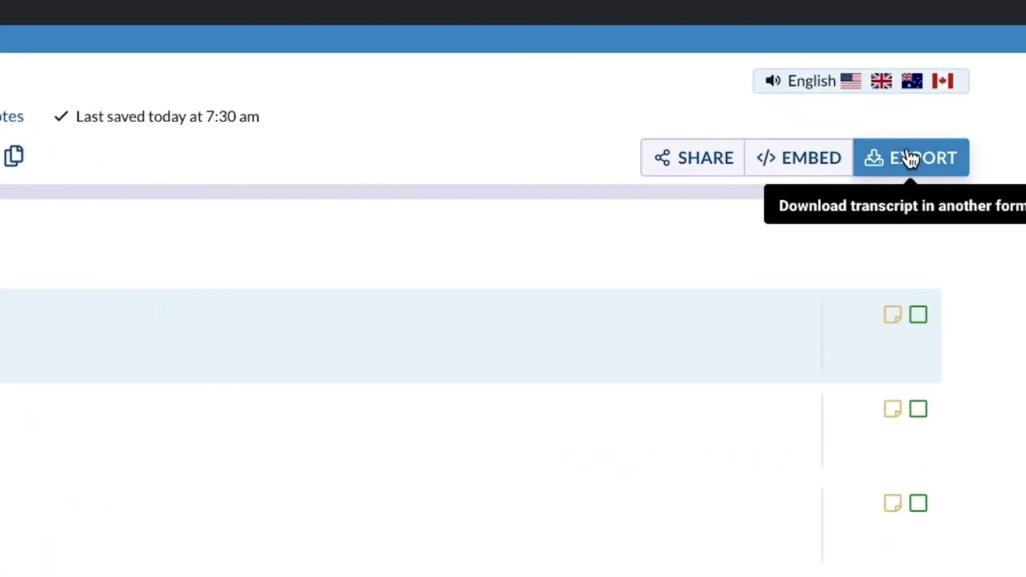
left_click(898, 171)
left_click(529, 300)
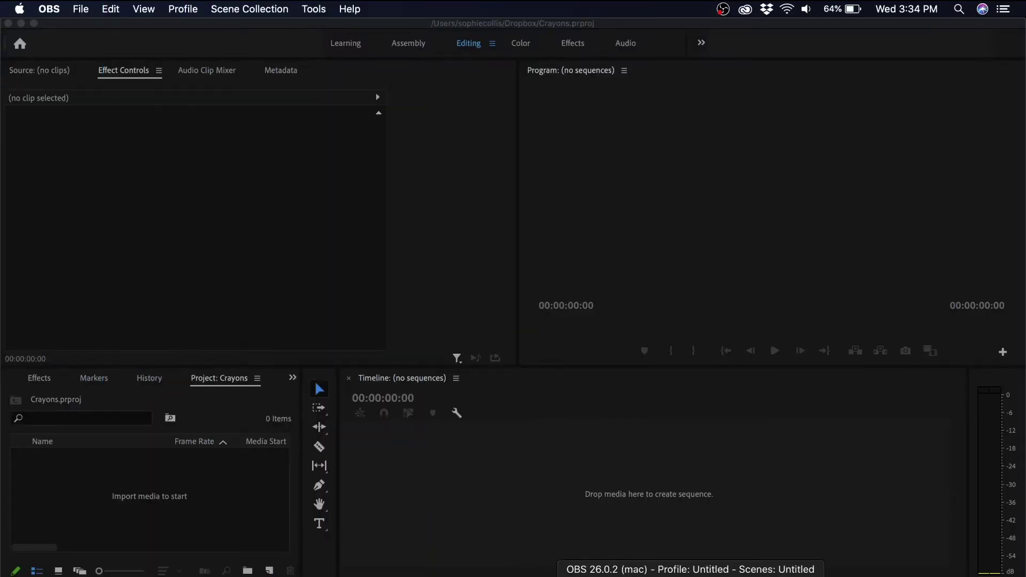
Switch to Premiere Pro and import crayons.wav.xml from the Crayons folder into the Crayons project.
left_click(317, 575)
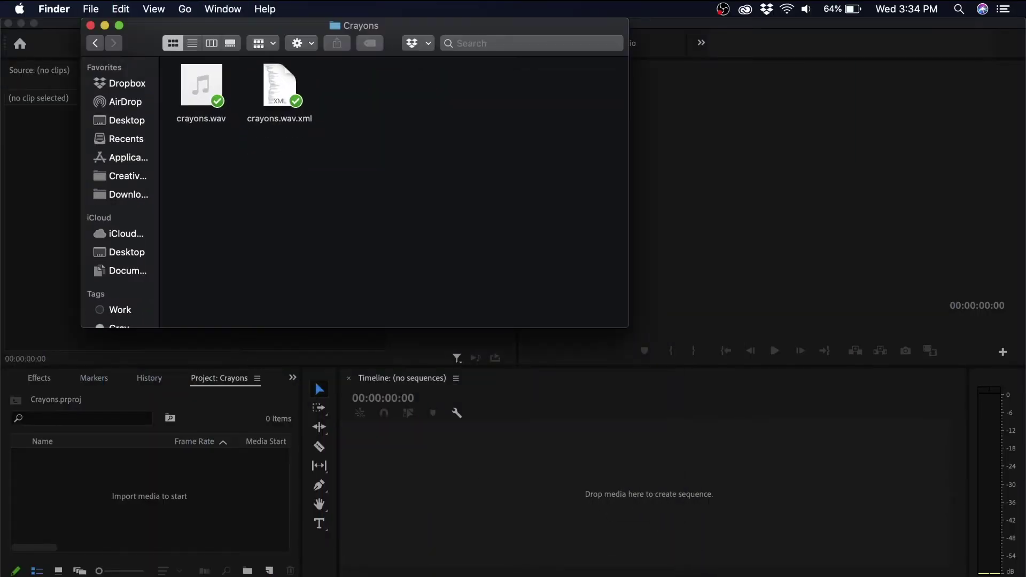
left_click_drag(295, 91, 167, 502)
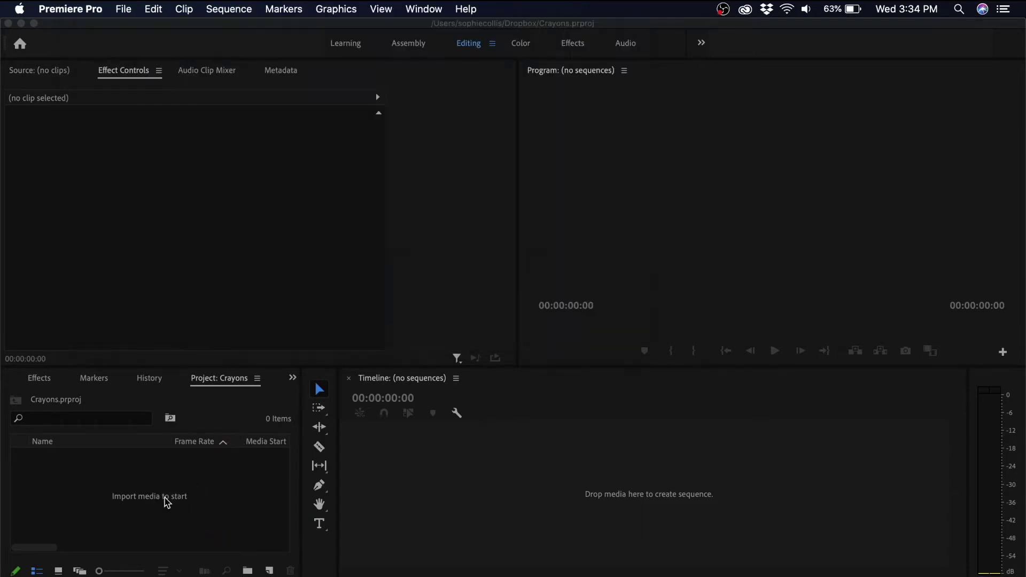
left_click(161, 496)
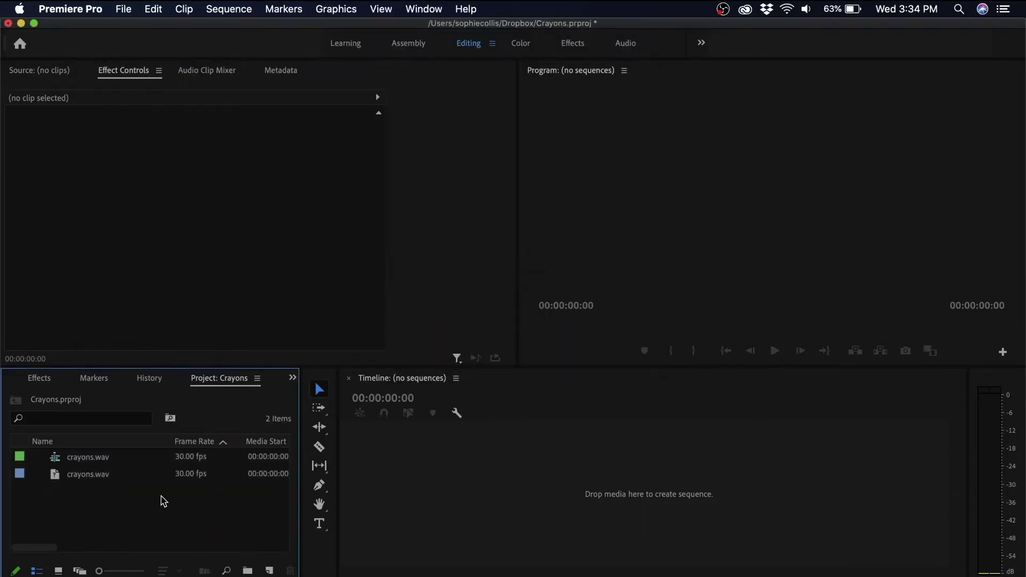
Relink the offline crayons.wav clip to the crayons.wav audio file in the Crayons folder, accepting the media mismatch.
left_click(113, 477)
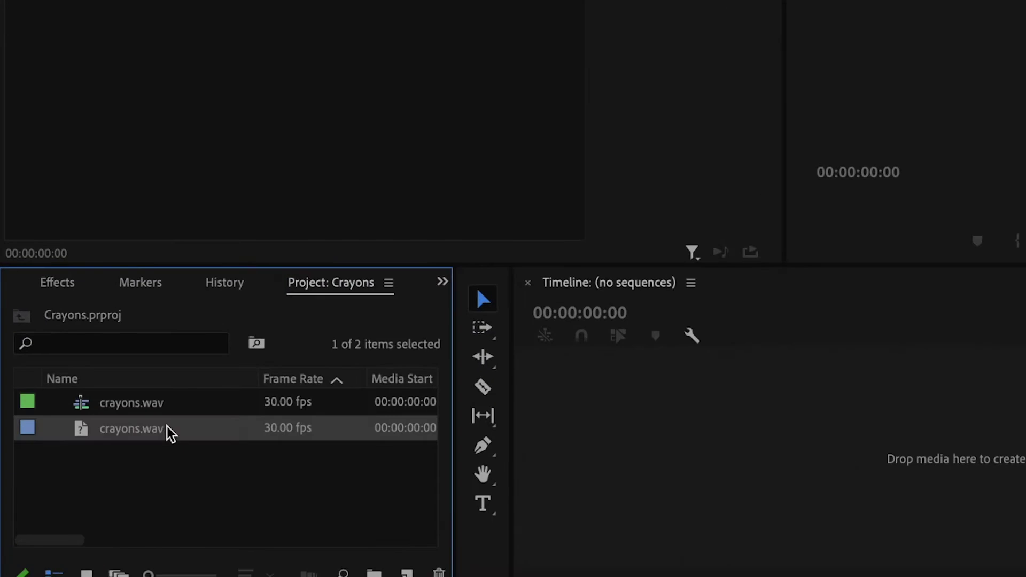
right_click(167, 428)
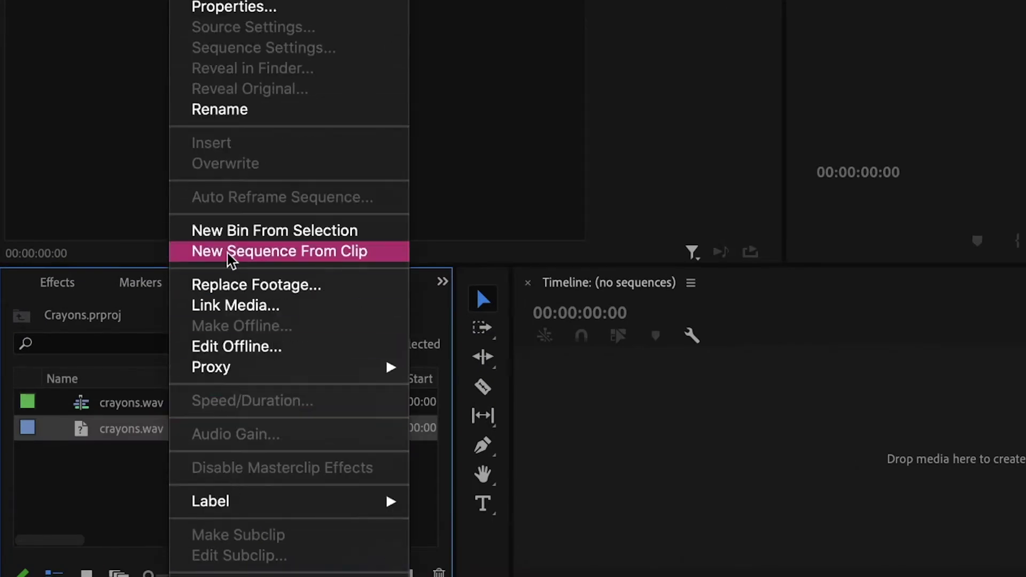
left_click(248, 303)
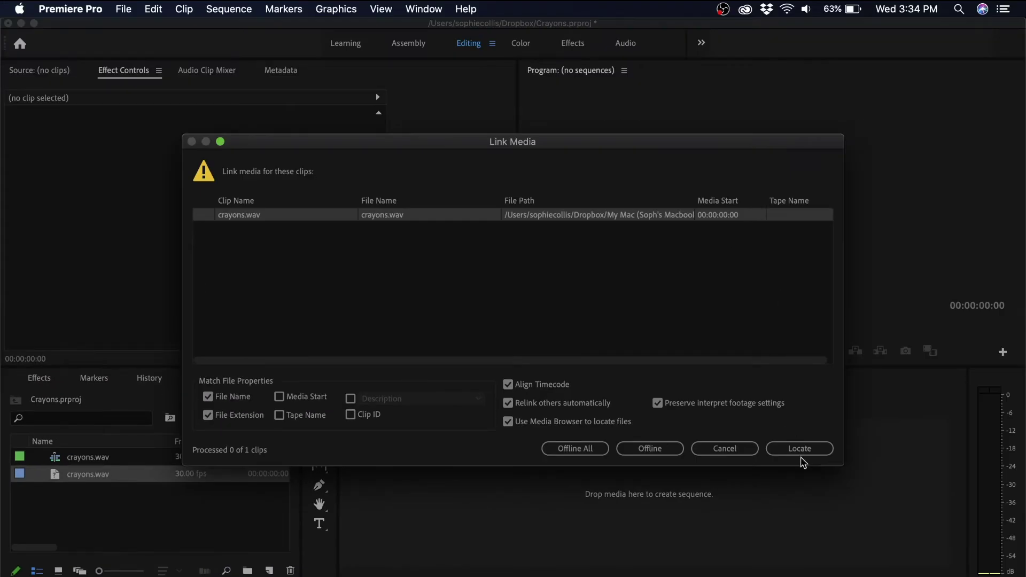
left_click(801, 452)
left_click(416, 301)
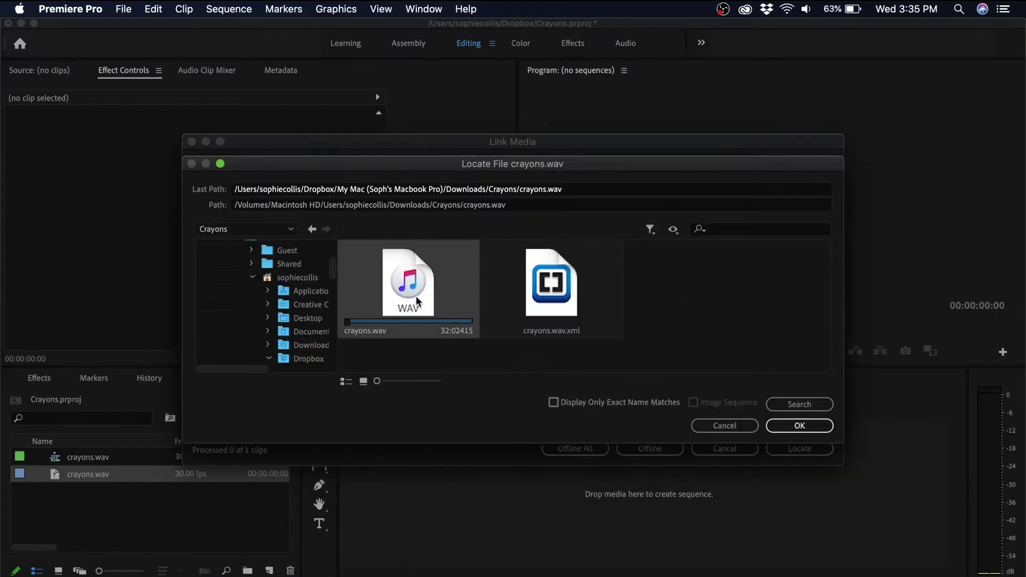
left_click(800, 426)
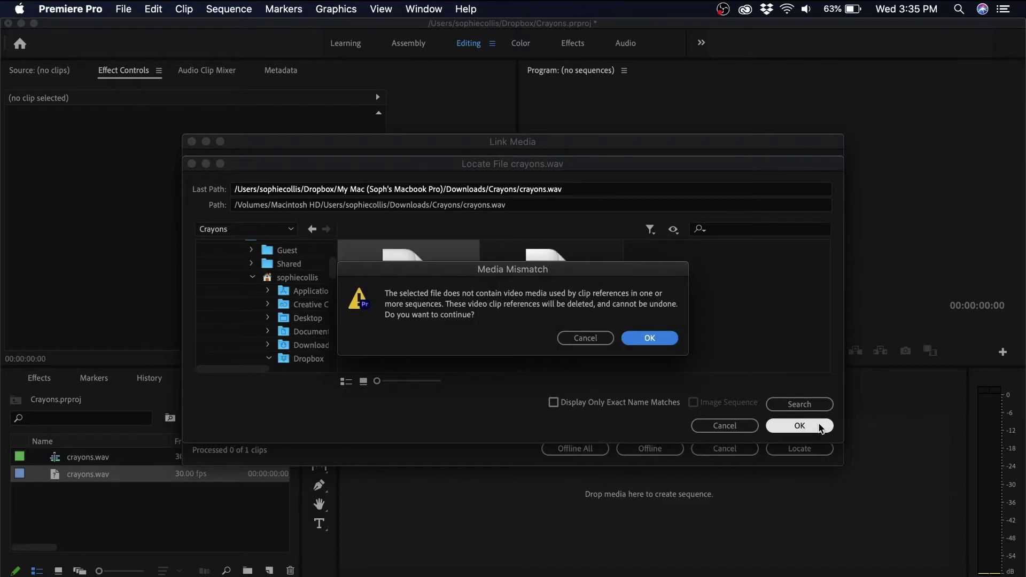
left_click(650, 338)
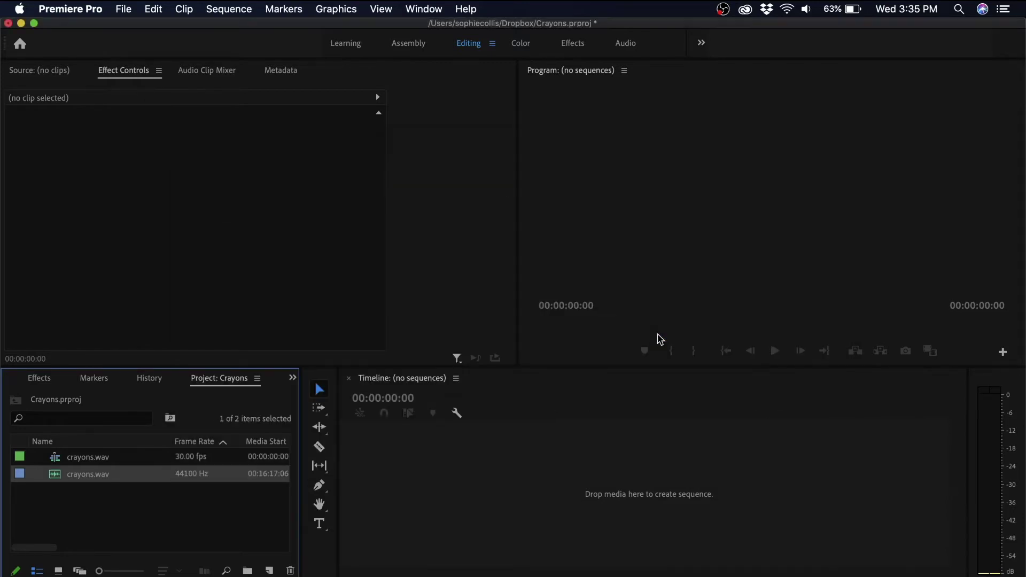
Open the crayons.wav sequence in the timeline and inspect the word markers along the audio.
left_click(118, 501)
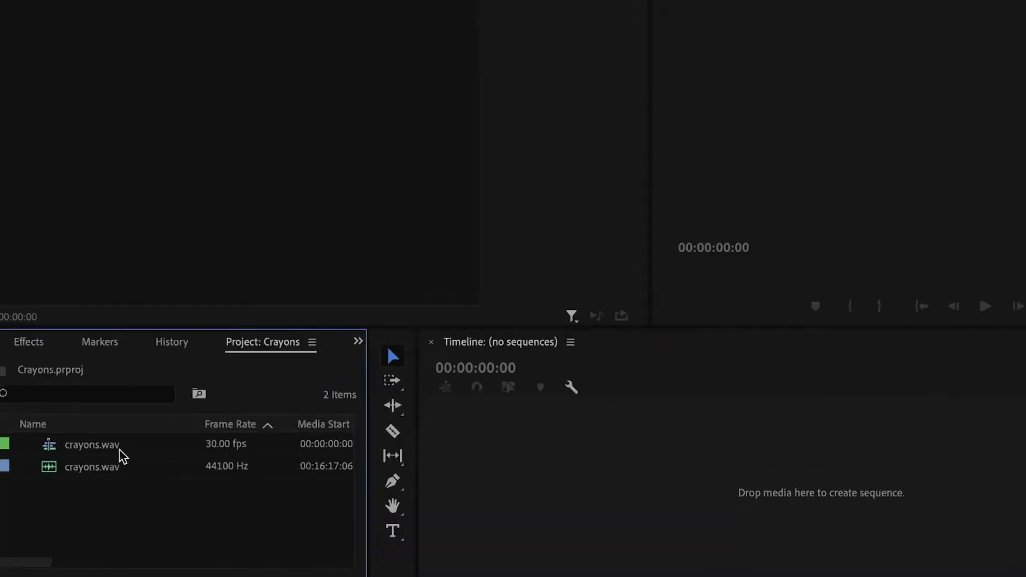
left_click(109, 462)
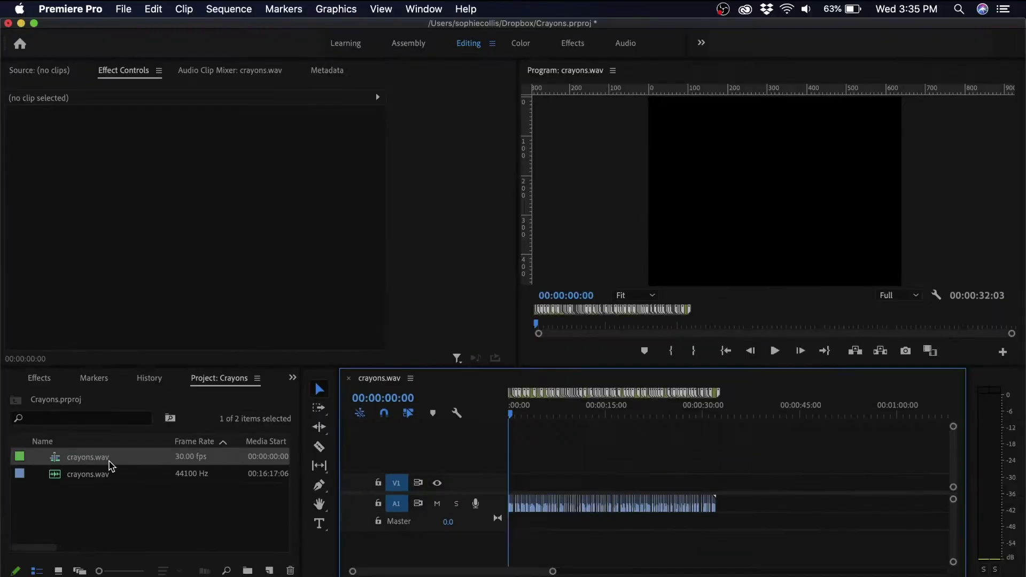
scroll(574, 447, "up", 5)
scroll(574, 448, "up", 6)
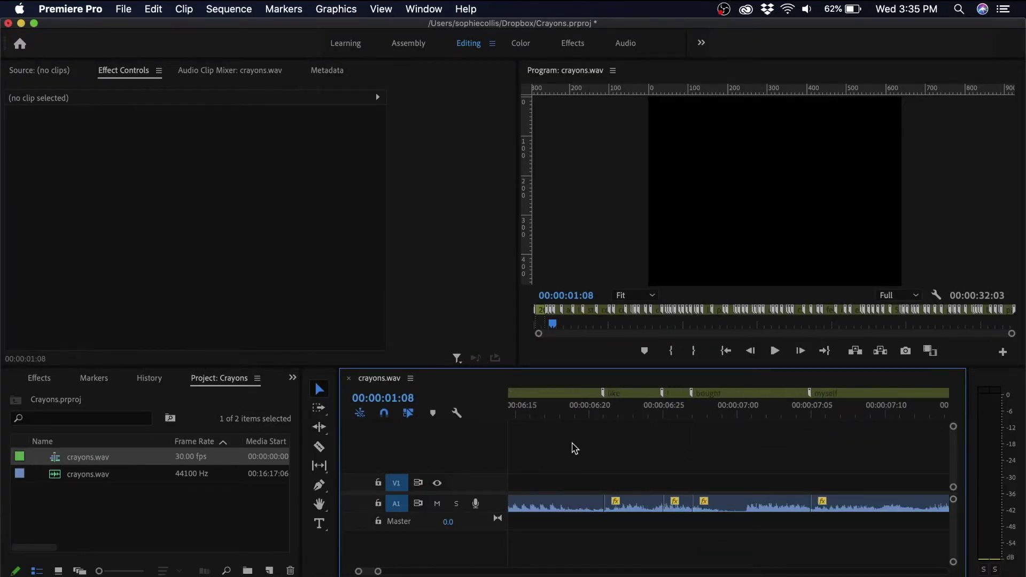
scroll(574, 447, "up", 15)
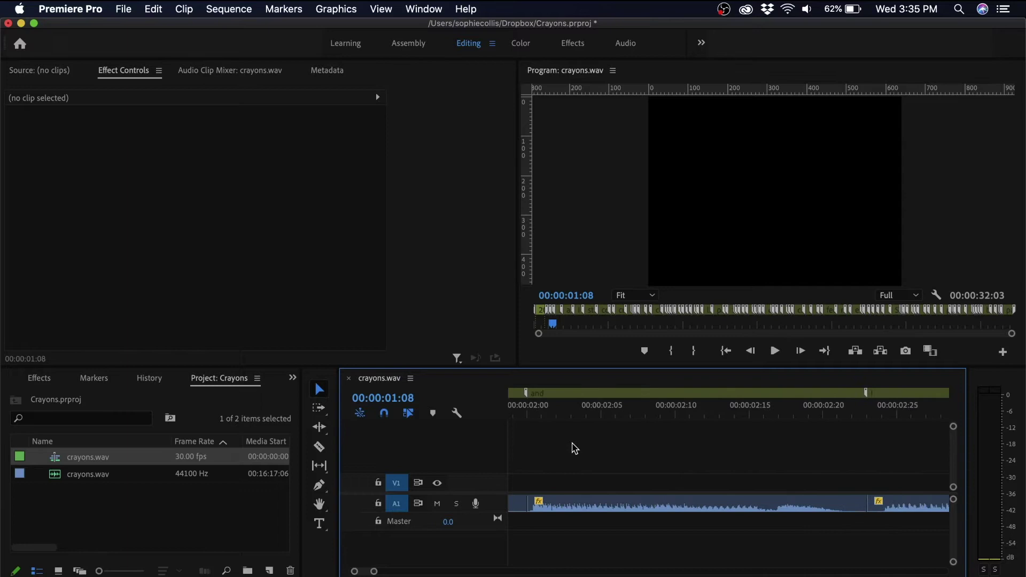
scroll(572, 444, "down", 15)
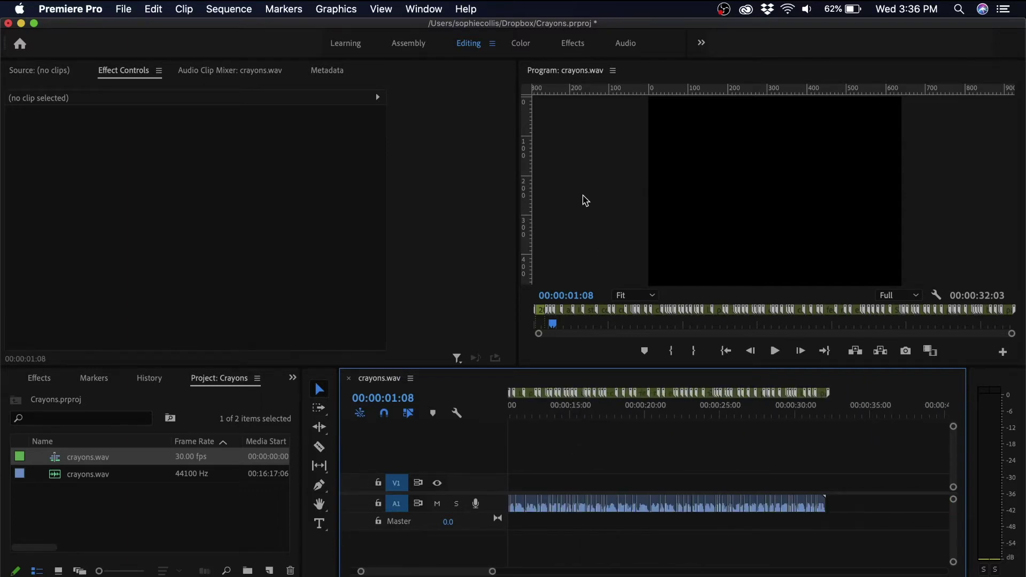
Set the sequence's frame size to 1080 horizontal by 1080 vertical.
left_click(584, 201)
left_click(219, 7)
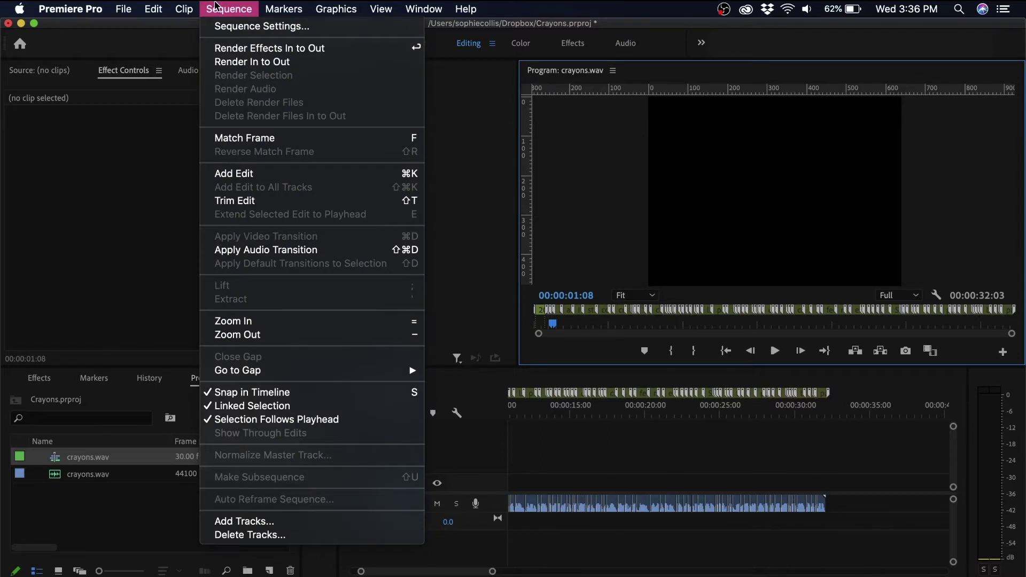
left_click(240, 25)
left_click(434, 125)
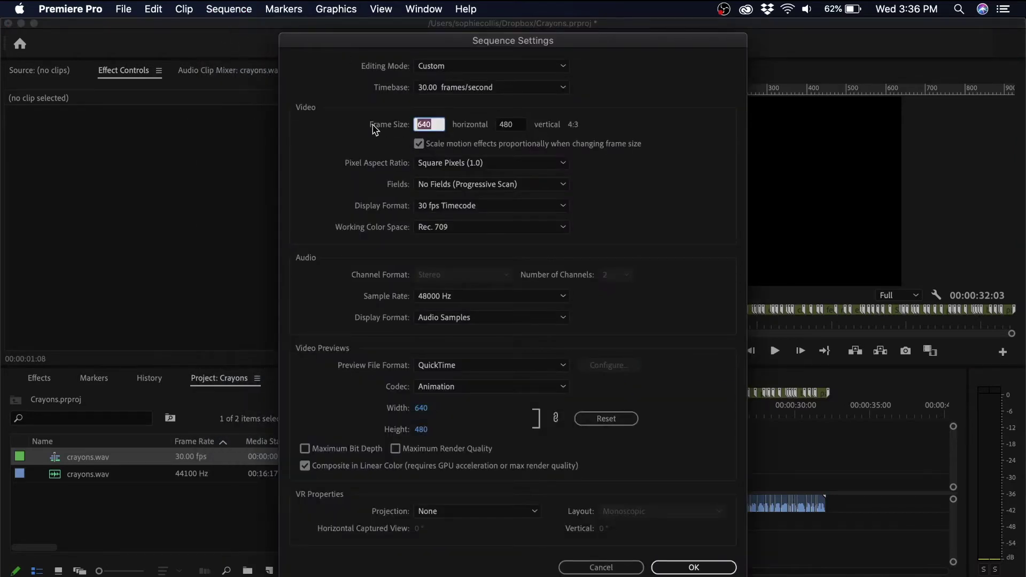
type("1080")
key("Tab")
type("108")
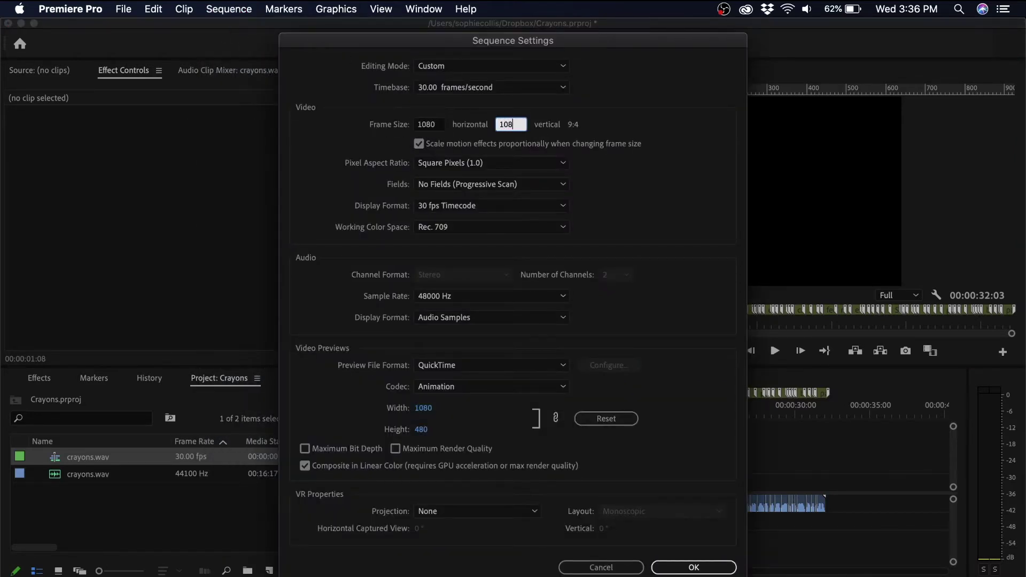
type("0")
key("Tab")
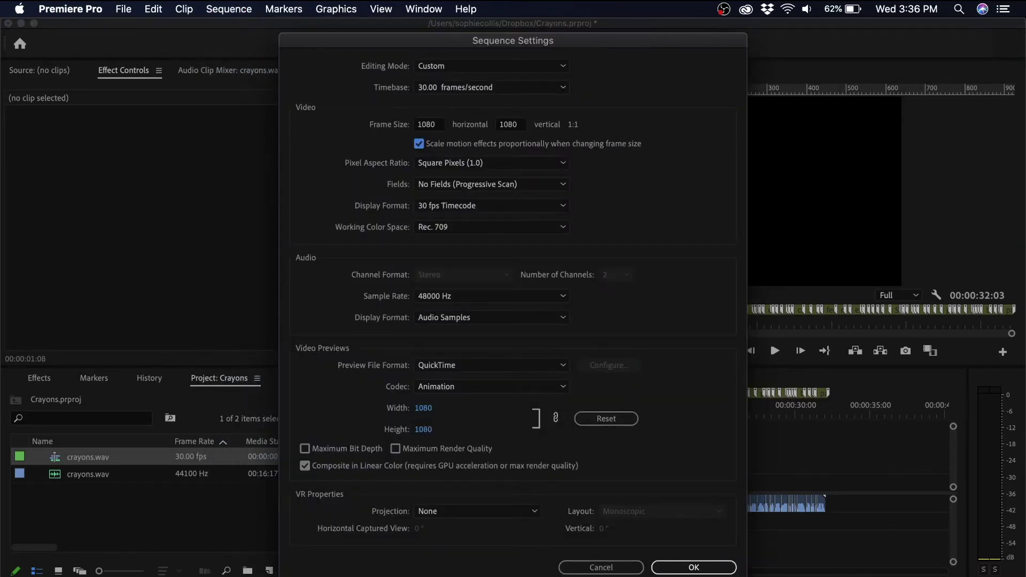
left_click(711, 568)
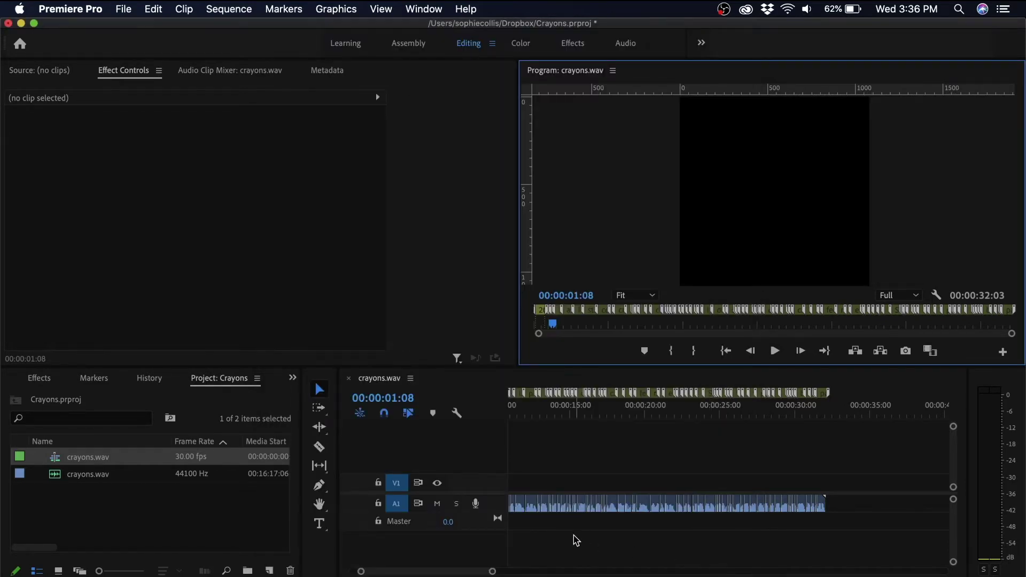
Draw a square text box with the Type tool covering most of the video frame, leaving a narrow margin.
left_click(319, 524)
left_click_drag(696, 109, 856, 264)
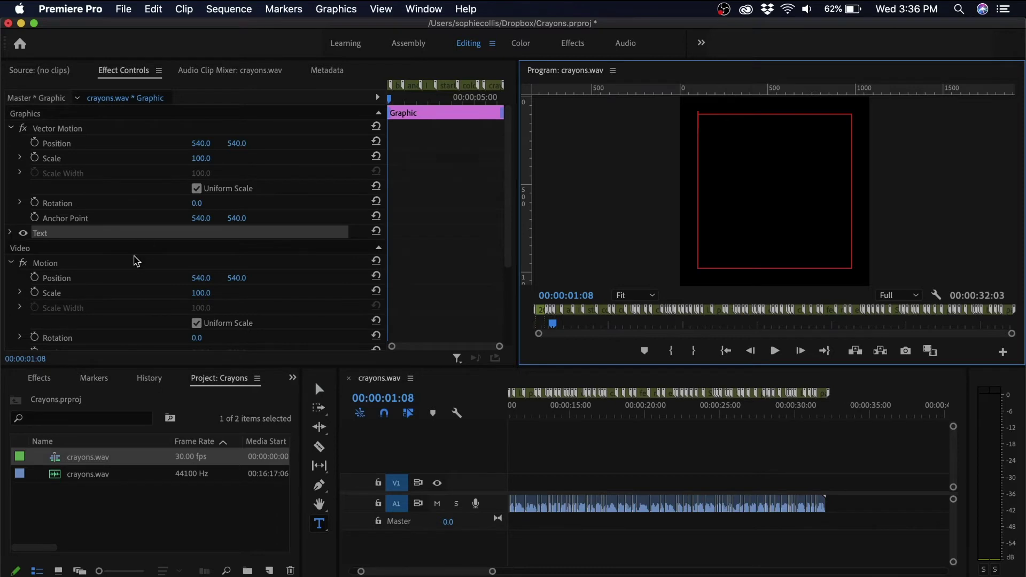
Fill the text box with "2017 was like my rock bottom & I started coloring with crayons", copied from the Stickies note.
left_click(8, 234)
left_click(9, 233)
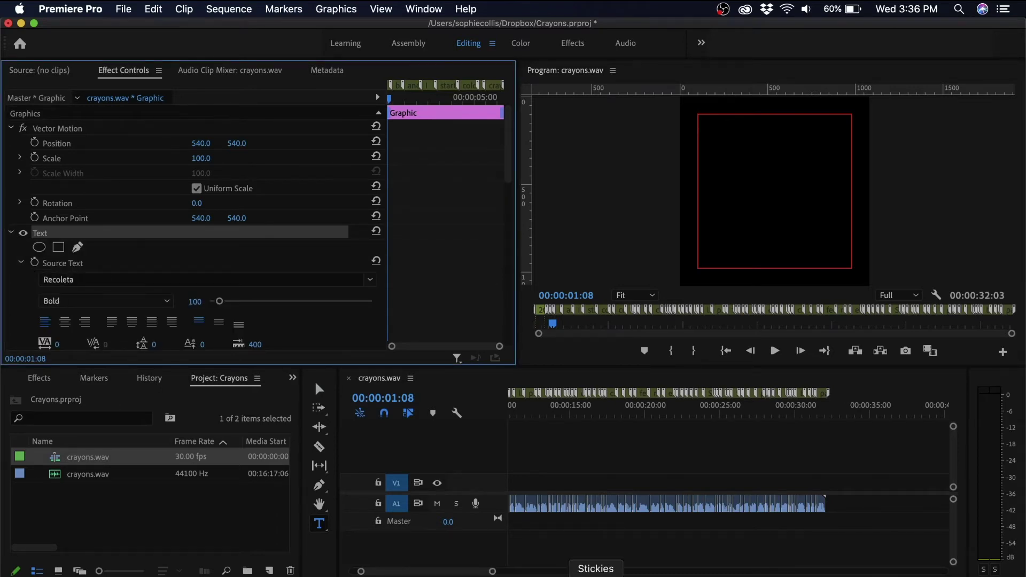
left_click(594, 575)
scroll(151, 192, "down", 3)
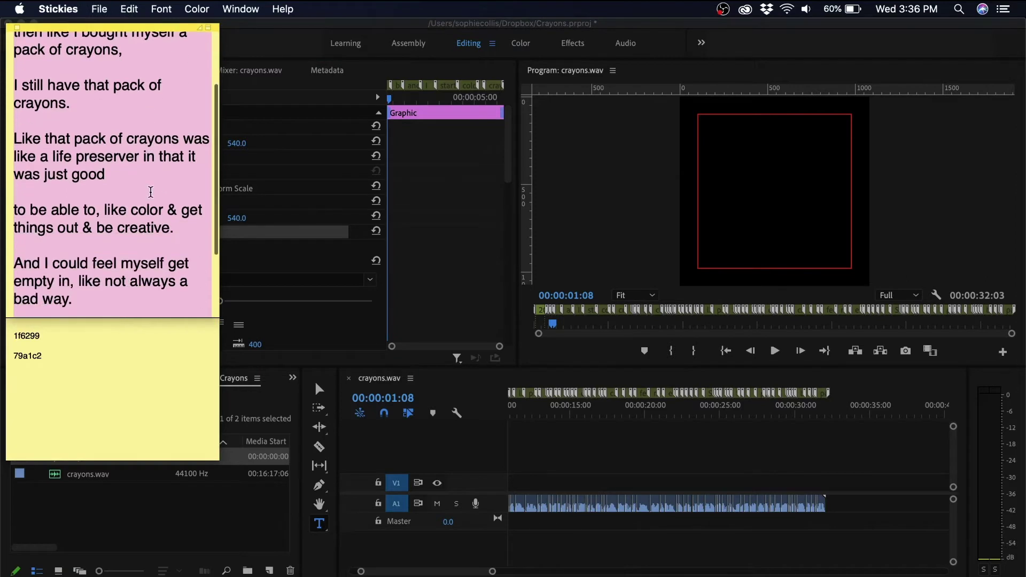
scroll(151, 191, "up", 3)
left_click(147, 86)
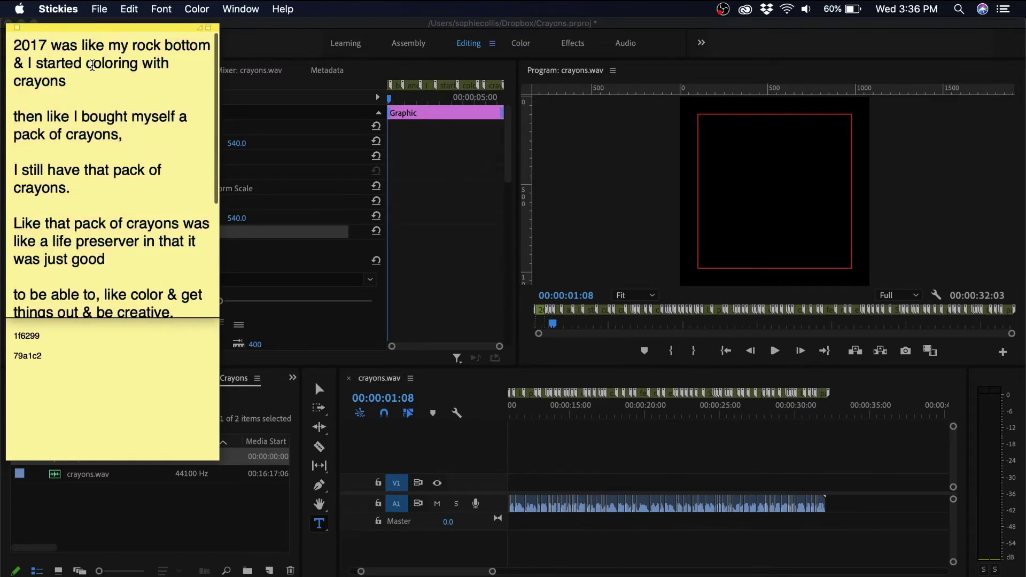
triple_click(92, 65)
key("super+c")
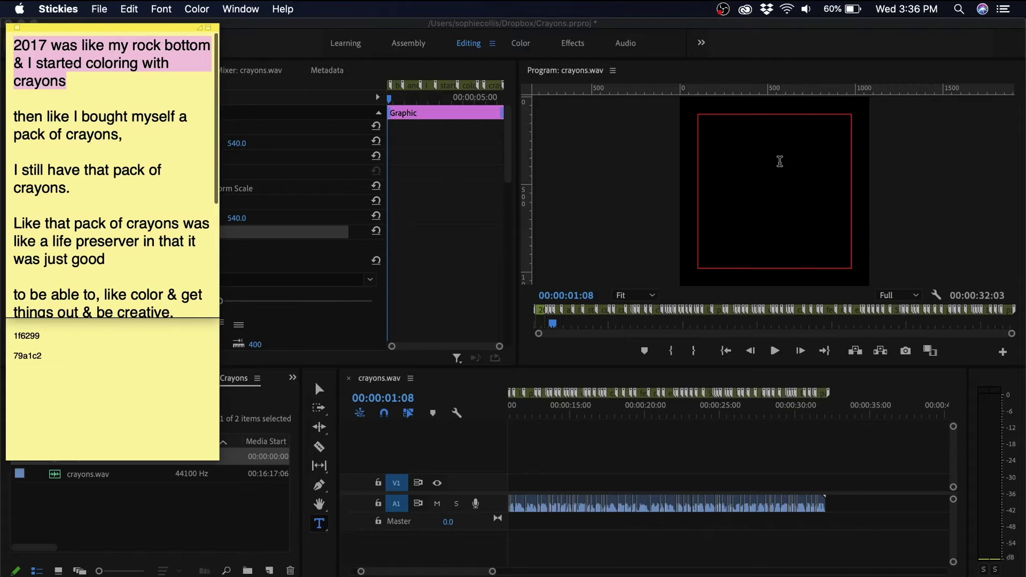
left_click(771, 157)
key("super+v")
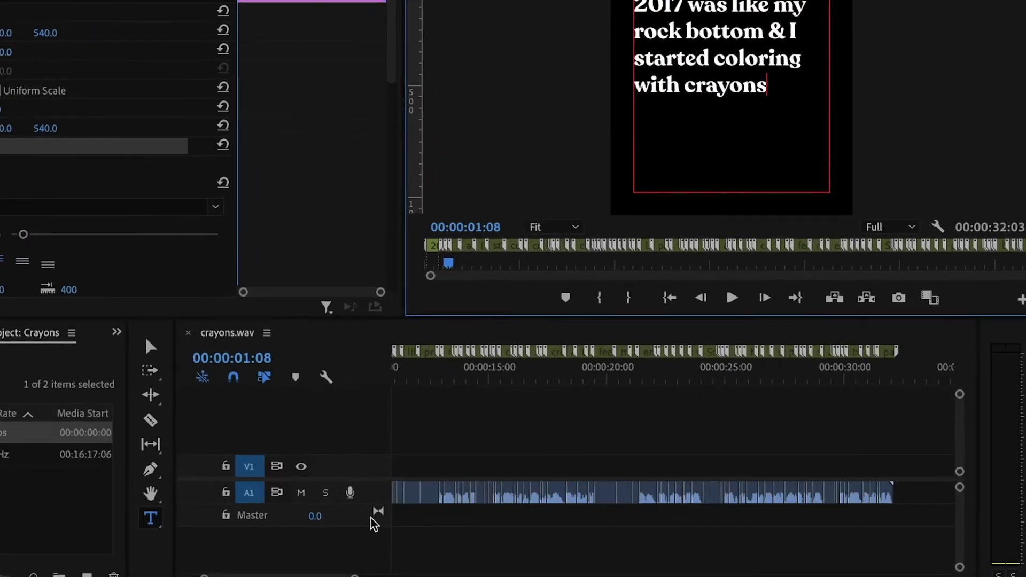
Stretch the graphic clip on V1 so it runs from the sequence start to the end of the audio.
scroll(493, 524, "up", 5)
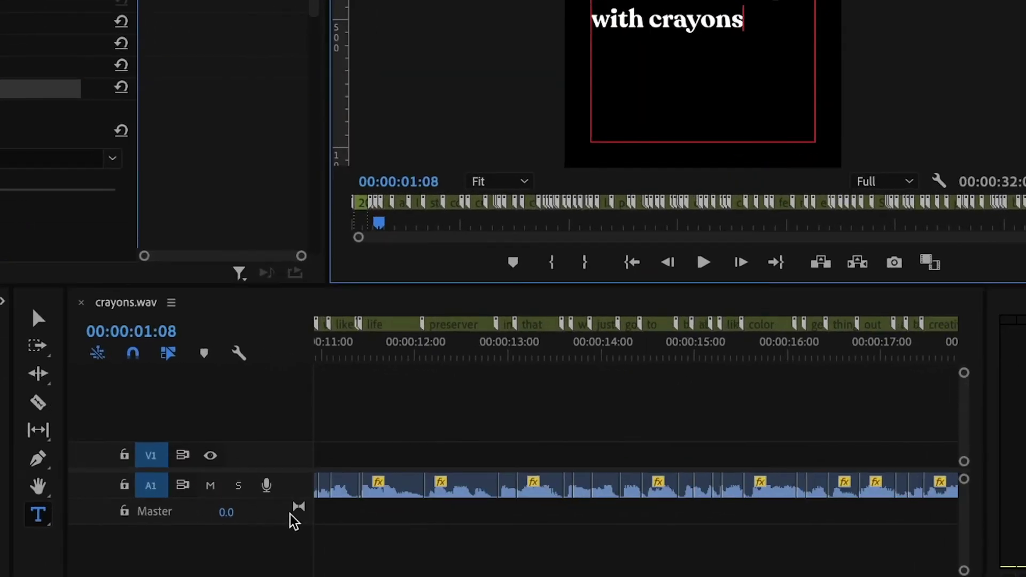
scroll(291, 514, "left", 5)
scroll(370, 516, "down", 4)
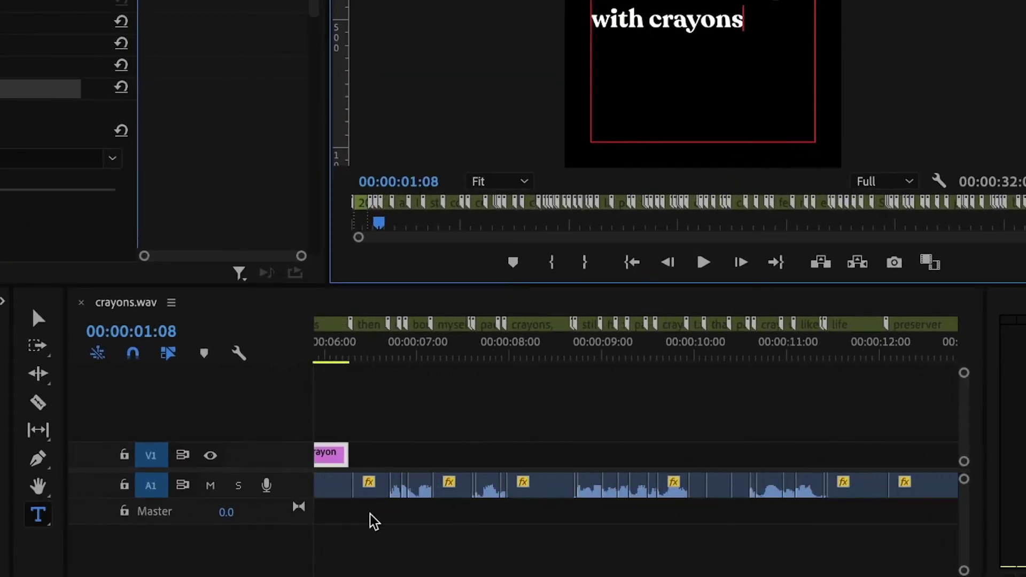
scroll(361, 454, "left", 5)
scroll(363, 458, "down", 4)
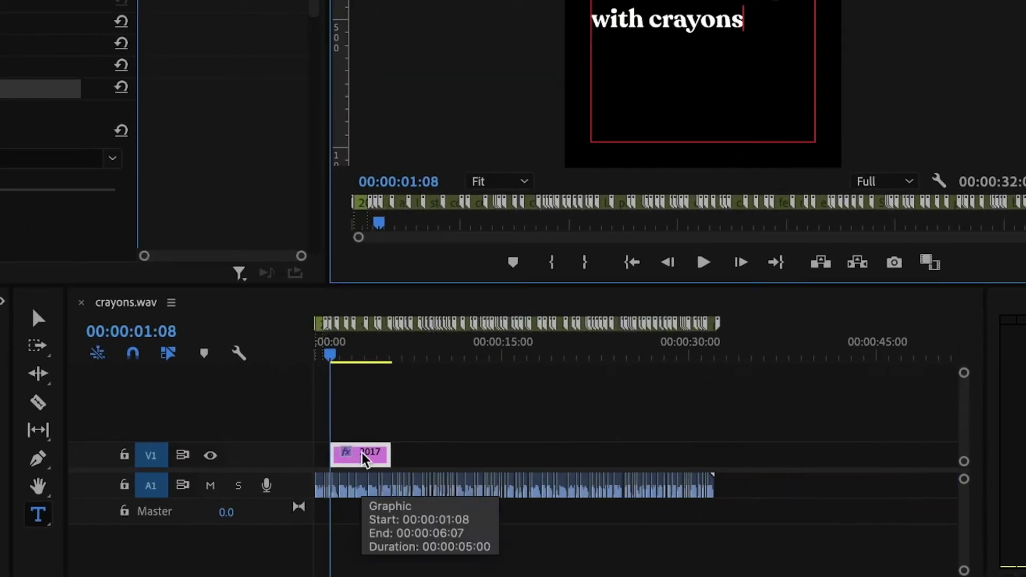
left_click_drag(337, 452, 315, 453)
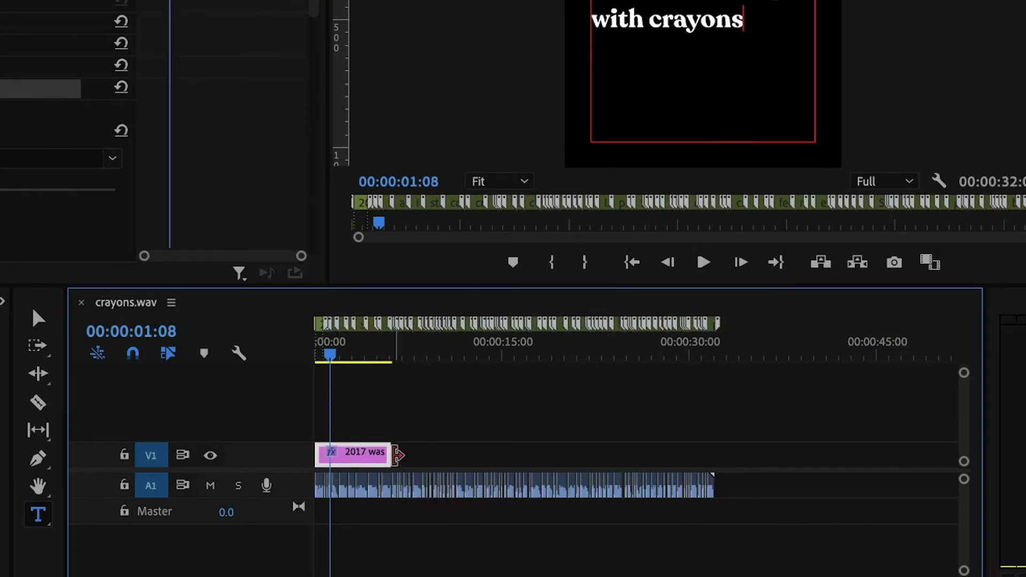
left_click_drag(388, 454, 707, 444)
scroll(323, 468, "up", 10)
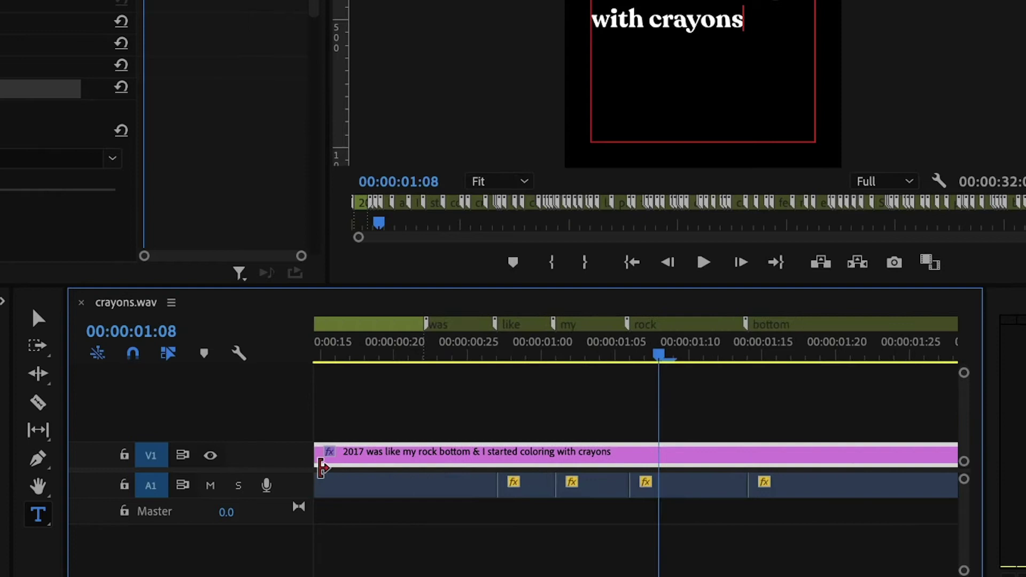
scroll(322, 467, "left", 3)
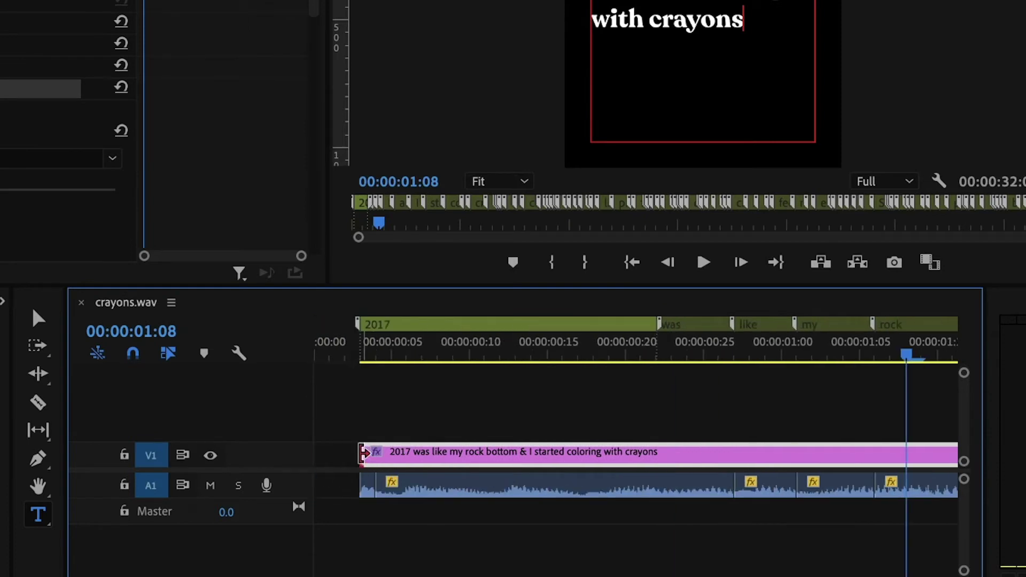
left_click_drag(363, 451, 314, 453)
Split the graphic clip with the Razor tool at the "then" marker.
scroll(382, 480, "down", 5)
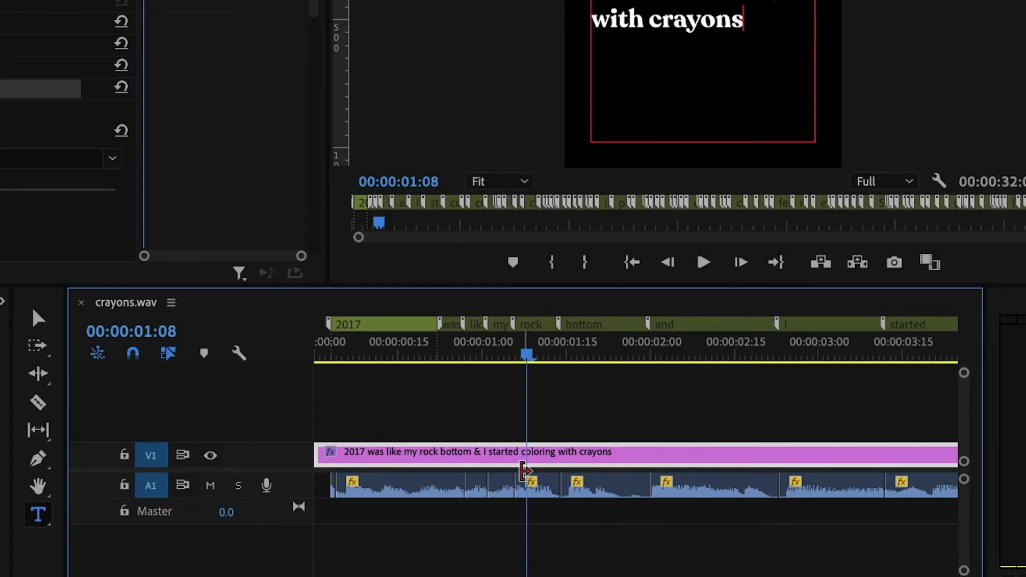
scroll(526, 471, "right", 2)
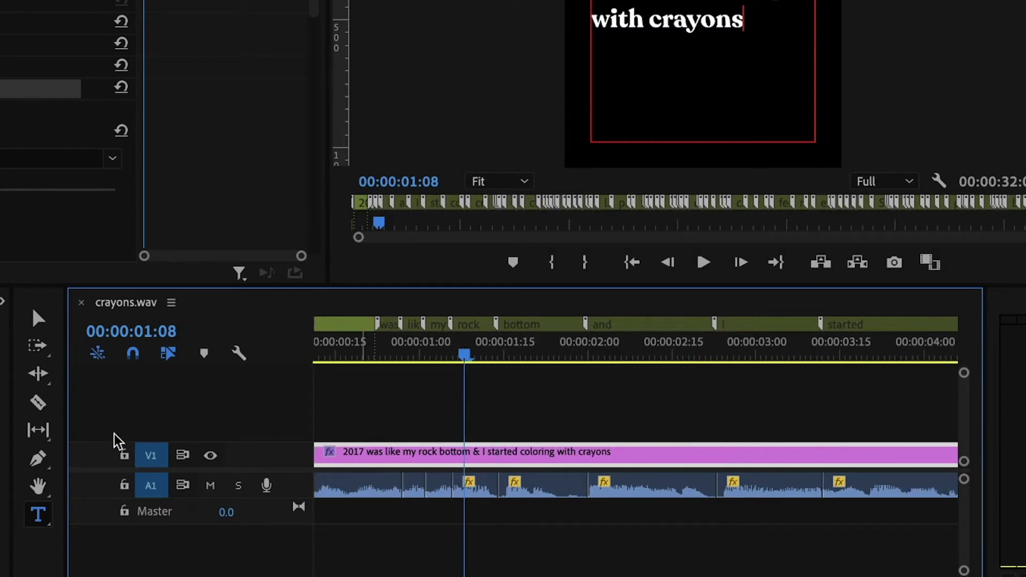
scroll(652, 457, "right", 15)
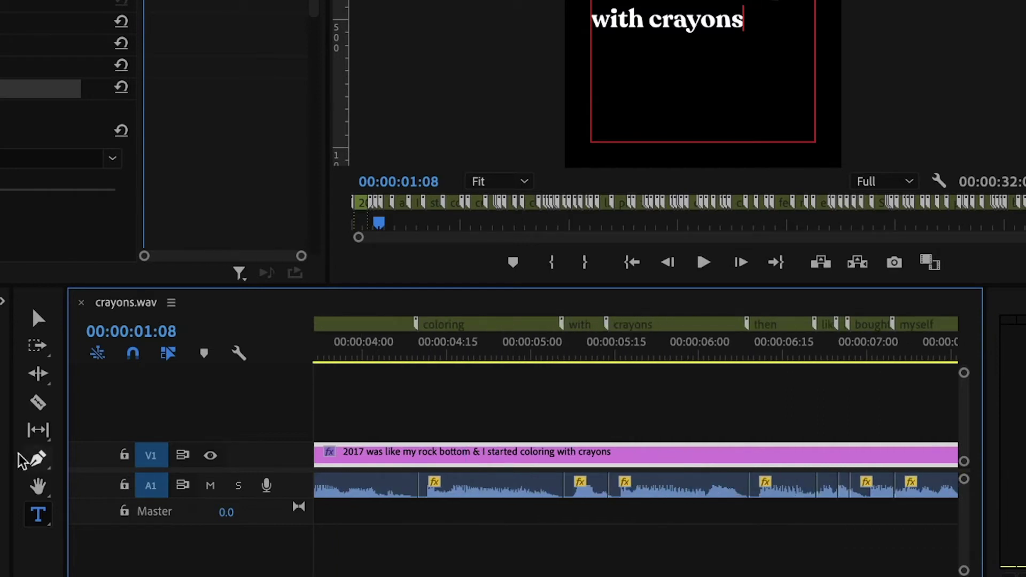
left_click(38, 403)
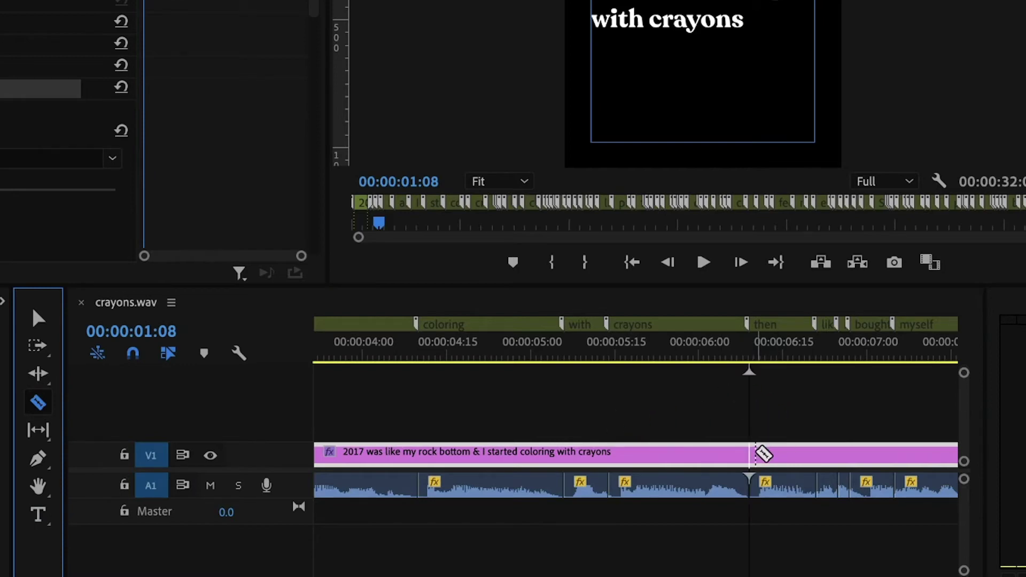
left_click(751, 454)
left_click(38, 318)
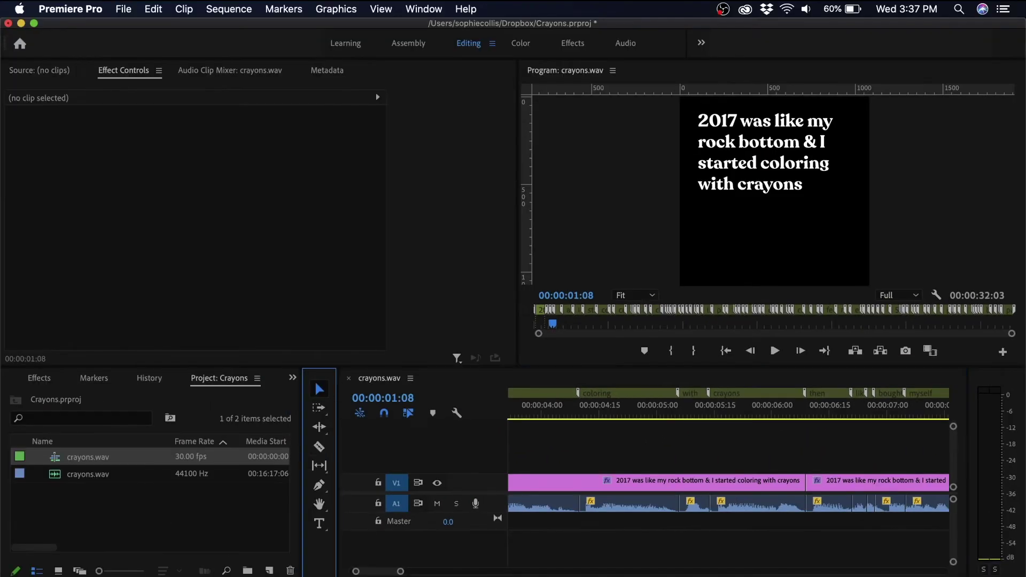
Replace the second clip's text with "then like I bought myself a pack of crayons," from the Stickies note and split it before "still" at "I".
left_click(604, 572)
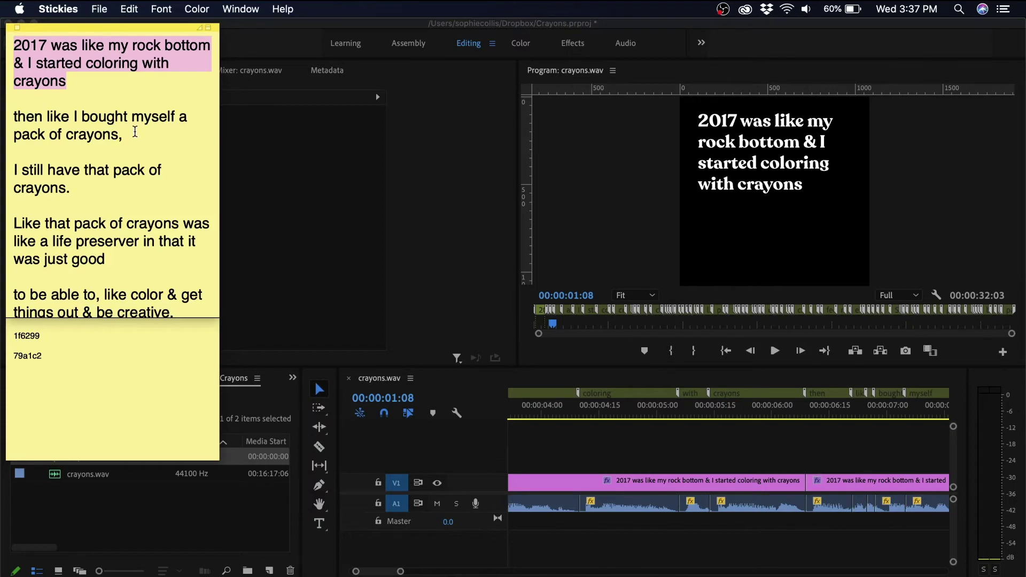
left_click_drag(135, 132, 2, 117)
key("super+c")
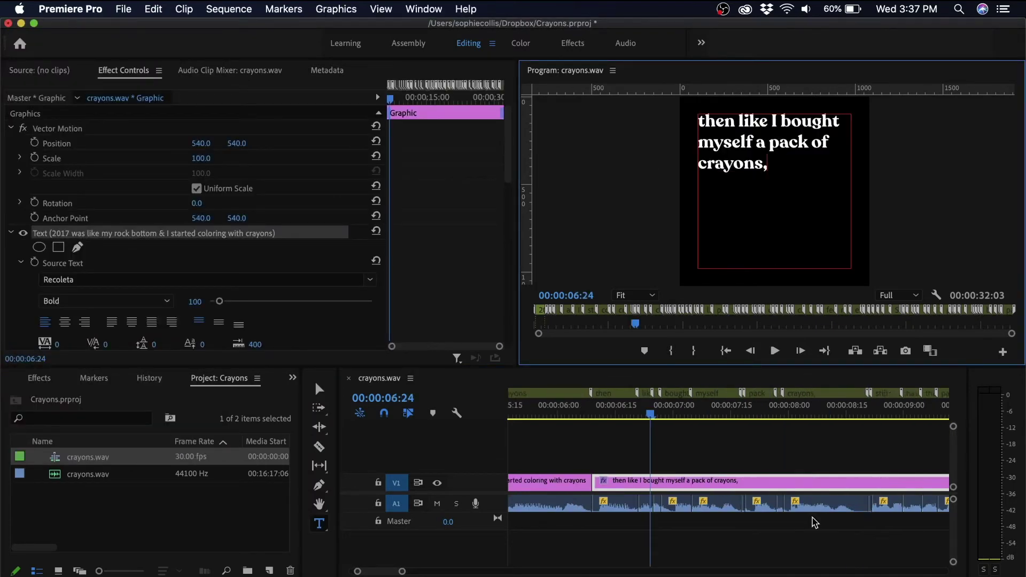
key("=")
key("=")
key("=")
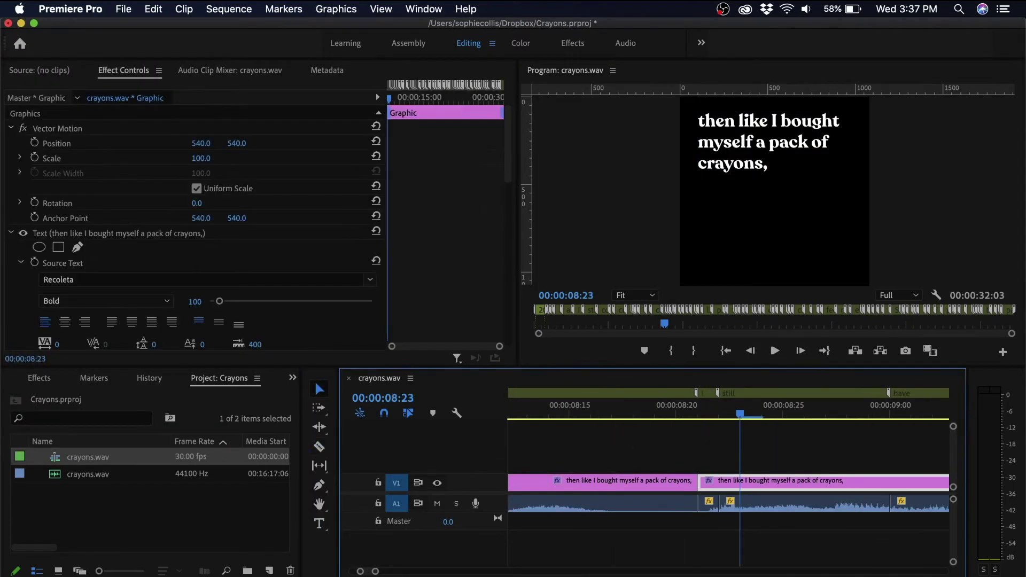
Replace the third clip's text with "I still have that pack of crayons." from the Stickies note.
key("super+Tab")
left_click_drag(14, 169, 72, 188)
double_click(764, 142)
key("super+v")
Copy the "Like that pack of crayons" paragraph from the Stickies note and split the graphic clip at the "Like" marker.
left_click(605, 573)
left_click_drag(14, 222, 105, 259)
left_click(704, 550)
scroll(732, 534, "right", 5)
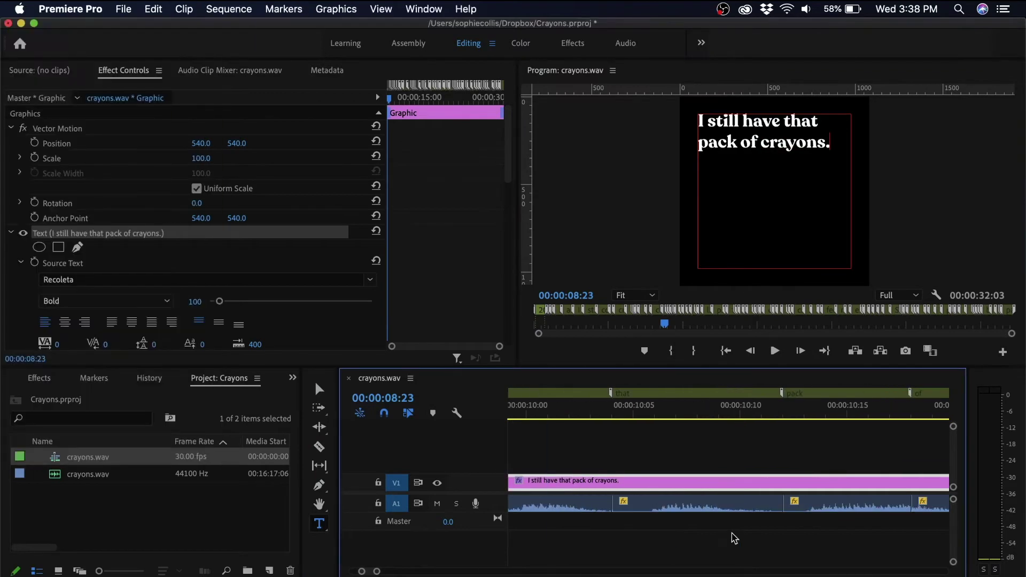
scroll(734, 538, "left", 5)
left_click(320, 446)
key("-")
left_click(819, 482)
scroll(819, 476, "right", 2)
Set the fourth clip's text to "Like that pack of crayons was like a life preserver in that it was just", without the final "good".
left_click(319, 524)
left_click(811, 407)
double_click(776, 124)
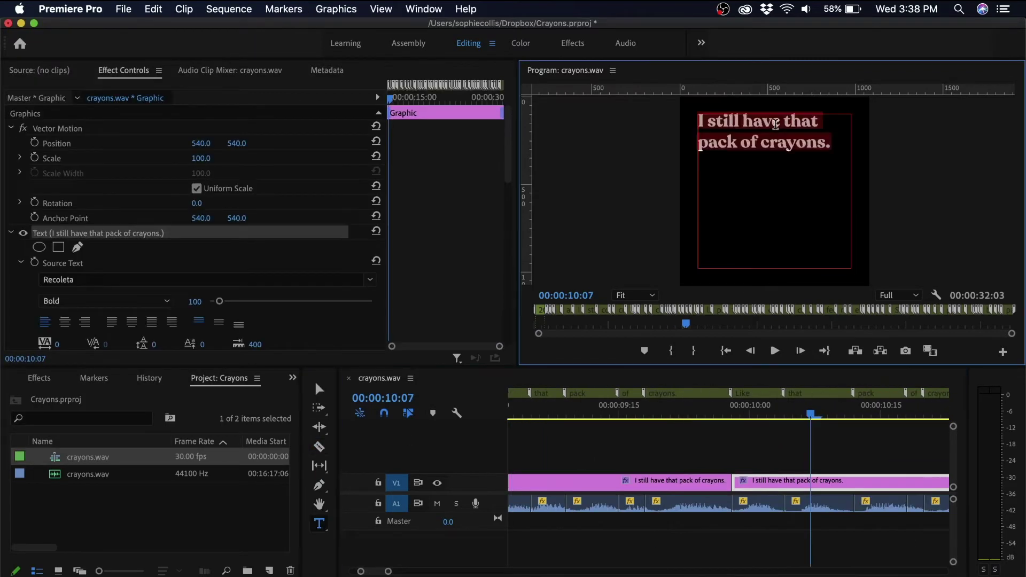
key("super+v")
key("alt+shift+Left")
key("BackSpace")
Split the life preserver clip at the "good" marker and place the playhead on the new segment.
scroll(706, 464, "down", 5)
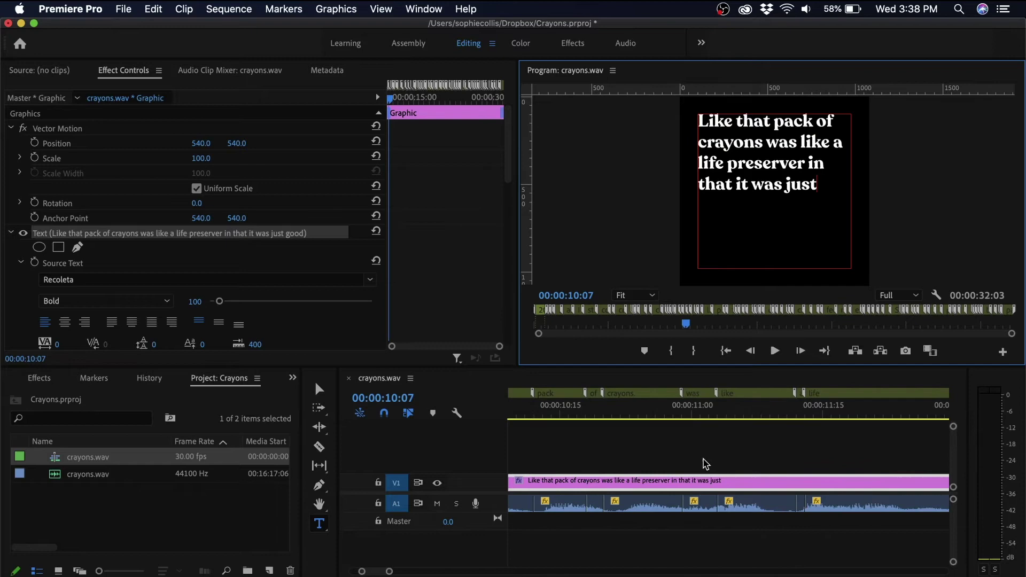
scroll(706, 464, "down", 5)
left_click(319, 447)
left_click(718, 482)
left_click(319, 389)
left_click(772, 411)
scroll(791, 230, "up", 3)
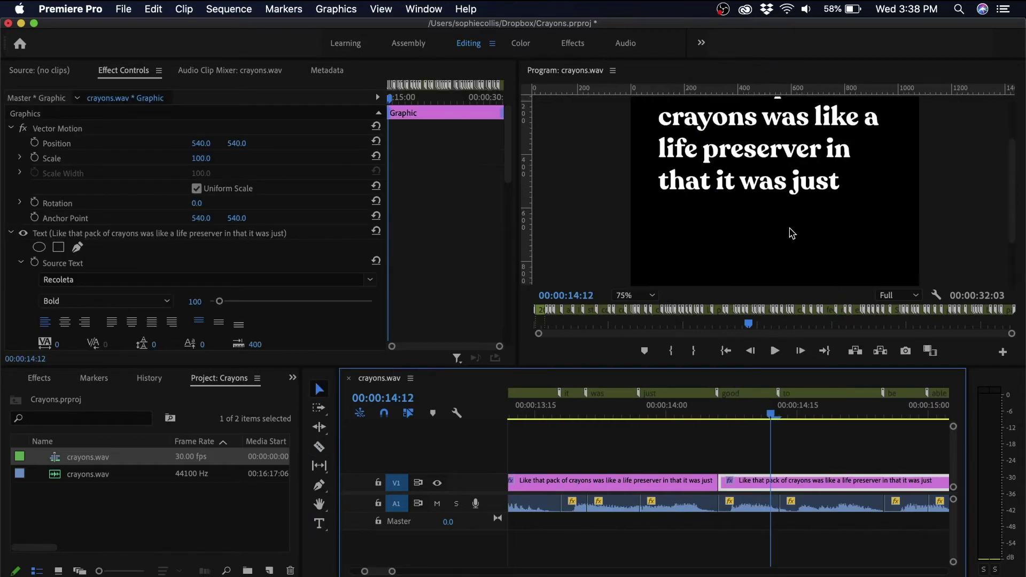
scroll(790, 233, "down", 3)
In the Stickies note, remove "good" after "it was just" and start the following paragraph with "Good".
left_click(616, 562)
scroll(106, 203, "down", 2)
left_click_drag(69, 208, 104, 209)
key("BackSpace")
left_click(14, 243)
type("Good")
Set the new clip's text to "good to be able to, like color & get things out & be creative.", with a lowercase g.
left_click_drag(70, 280, 1, 244)
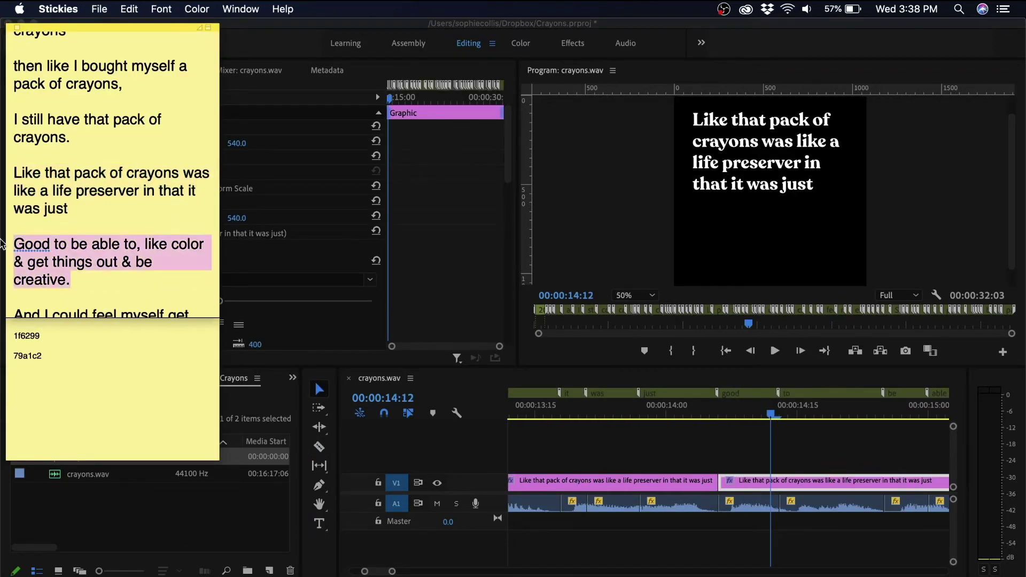
key("super+c")
double_click(761, 154)
key("super+v")
left_click_drag(703, 121, 677, 122)
type("g")
Split the graphic clip at the "And" marker after "creative" and place the playhead on the new segment.
scroll(774, 554, "down", 5)
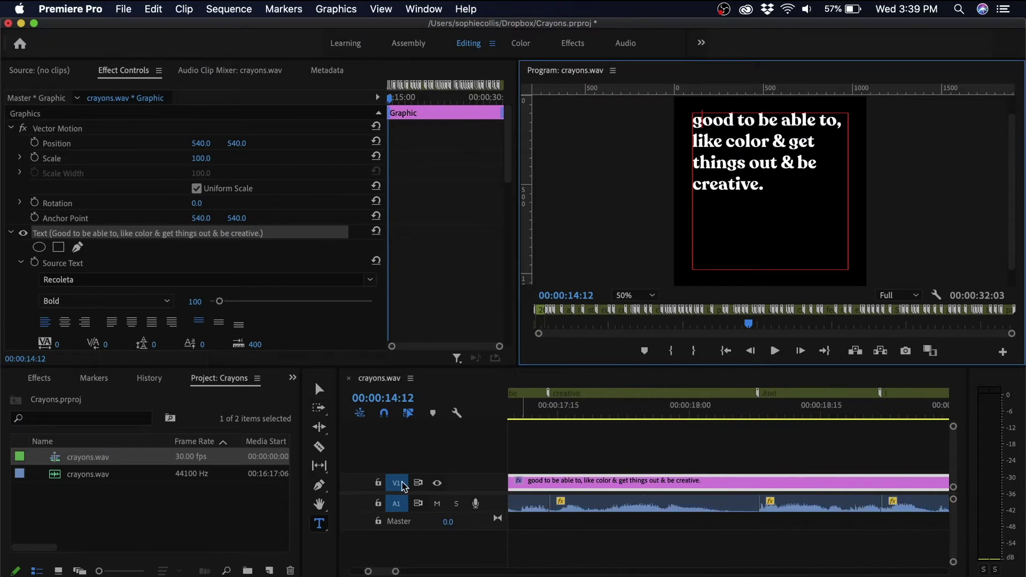
left_click(320, 447)
left_click(759, 482)
left_click(319, 390)
left_click(821, 412)
Replace the new clip's text with "And I could feel myself get empty in, like not always a bad way." from the Stickies note.
key("super+Tab")
left_click_drag(75, 225, 5, 191)
double_click(777, 145)
key("super+v")
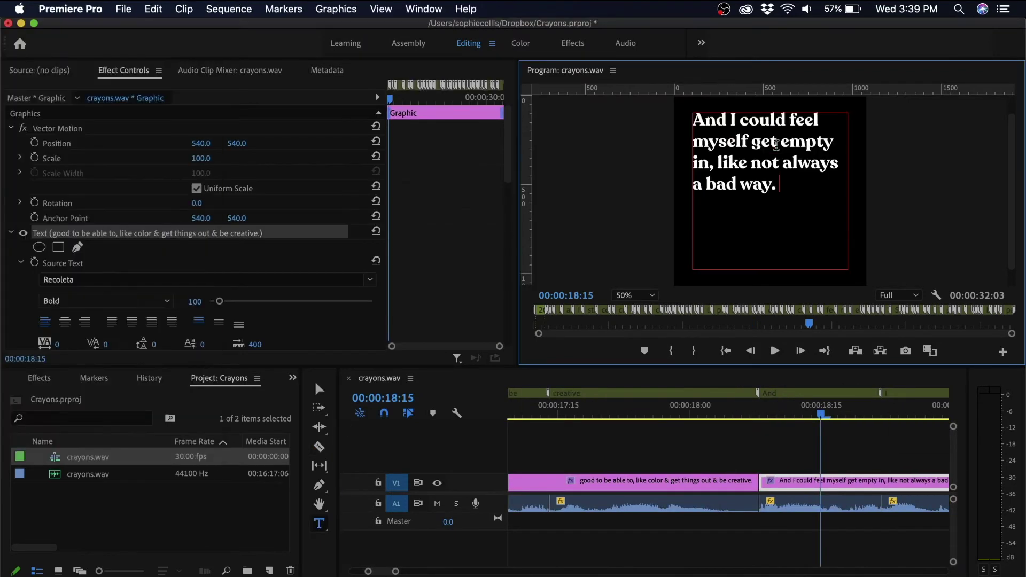
Split the graphic clip at the "Sometimes" marker.
scroll(775, 508, "down", 5)
left_click(319, 446)
scroll(772, 533, "down", 2)
left_click(684, 480)
left_click(319, 389)
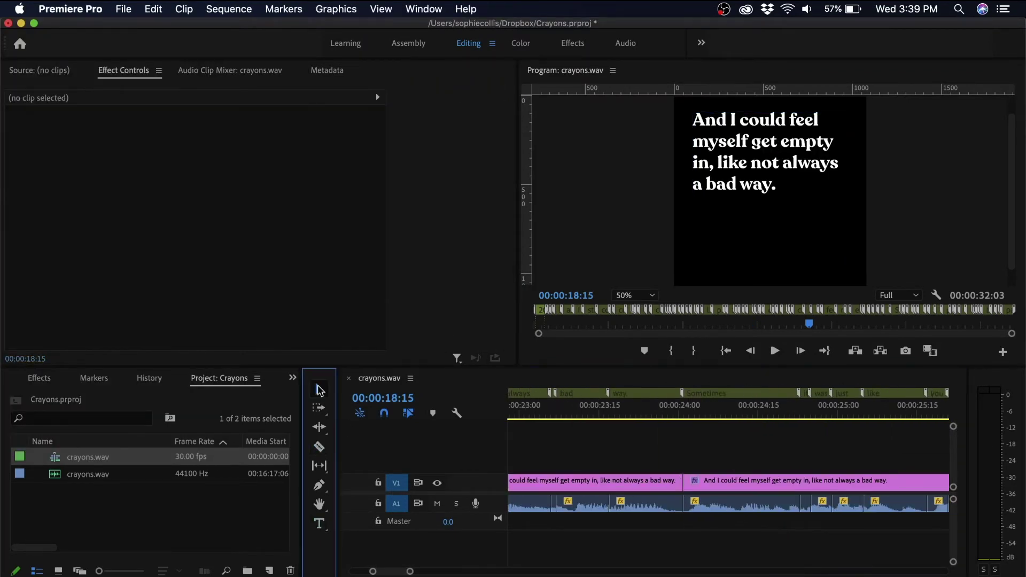
Replace the new clip's text with "Sometimes it was just like you could feel like whatever was pent up" from the Stickies note.
double_click(769, 150)
left_click(769, 410)
left_click(595, 576)
triple_click(141, 254)
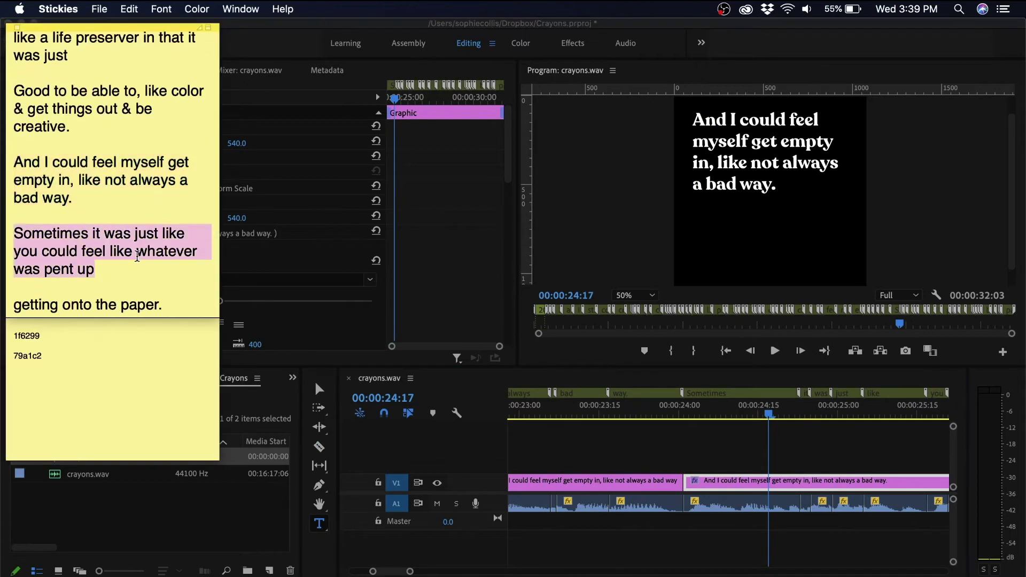
left_click(796, 188)
key("super+a")
key("super+v")
Split the graphic clip at the "and" marker following "pent up" and place the playhead on the new segment.
left_click(652, 409)
left_click(743, 409)
scroll(855, 540, "down", 3)
scroll(856, 540, "down", 1)
key("c")
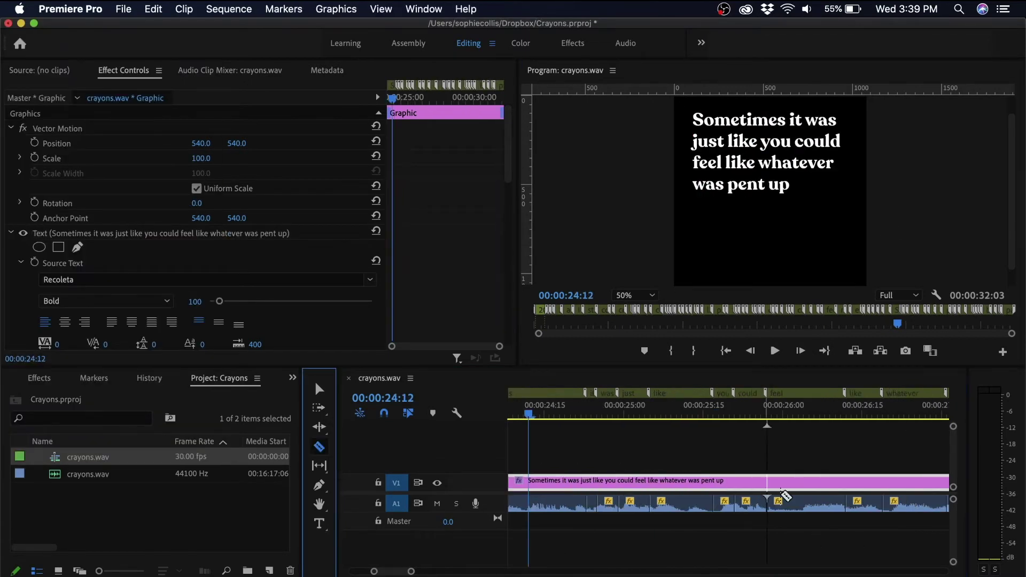
scroll(784, 498, "down", 5)
left_click(721, 481)
key("v")
left_click(800, 412)
Set the new clip's text to "& like shaking around in your head & body".
key("super+Tab")
double_click(773, 152)
type("& like shaking around in")
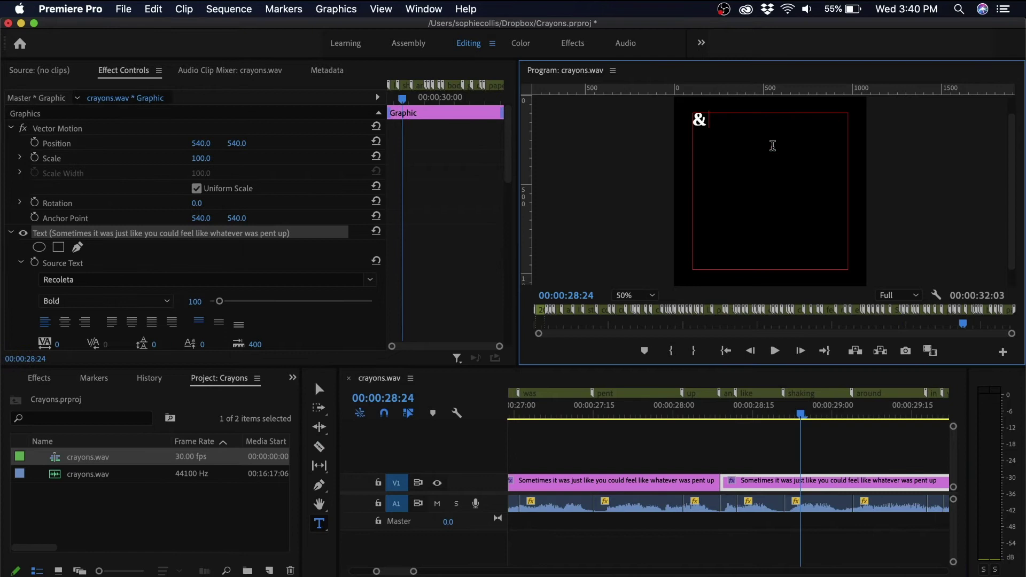
scroll(898, 502, "down", 3)
type("your head body")
left_click(753, 163)
type("&")
Split the graphic clip at the "getting" marker and set the last segment's text to "getting onto the paper.".
scroll(713, 467, "down", 4)
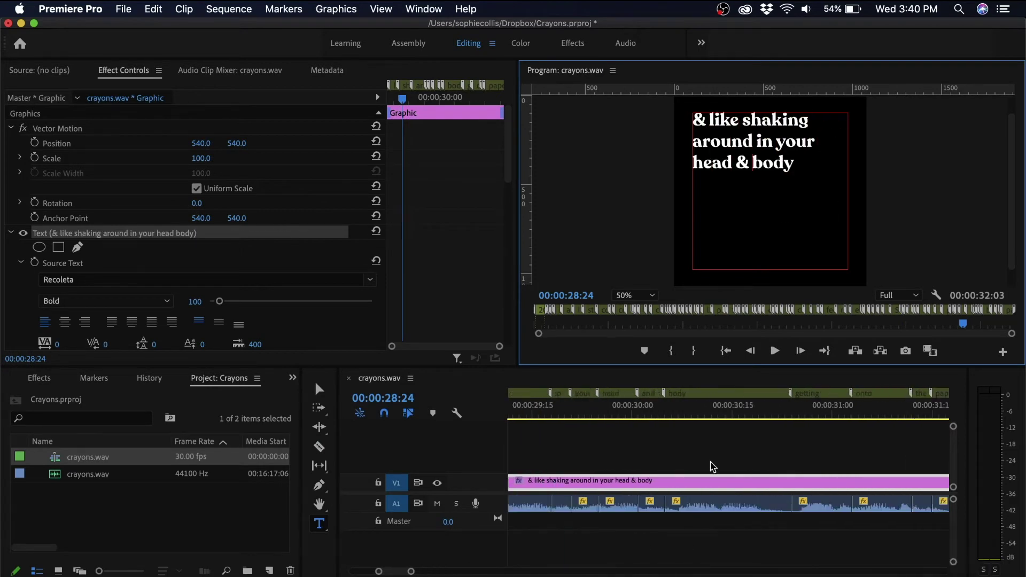
key("c")
left_click(663, 482)
left_click(320, 390)
left_click(684, 412)
double_click(733, 130)
type("getting onto the pa")
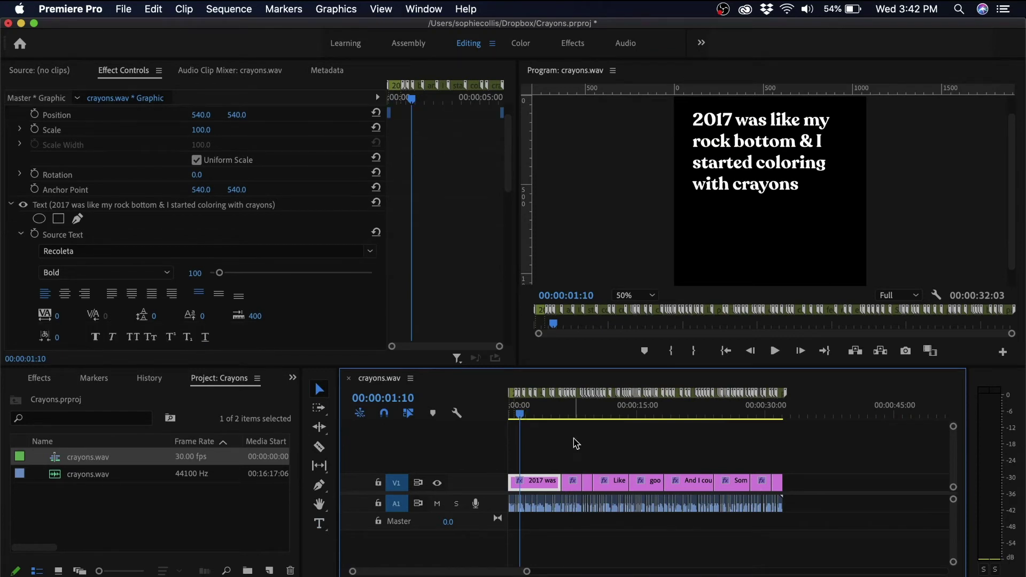
Switch to the Effects workspace and open the first text clip's editing properties in Essential Graphics.
left_click(576, 51)
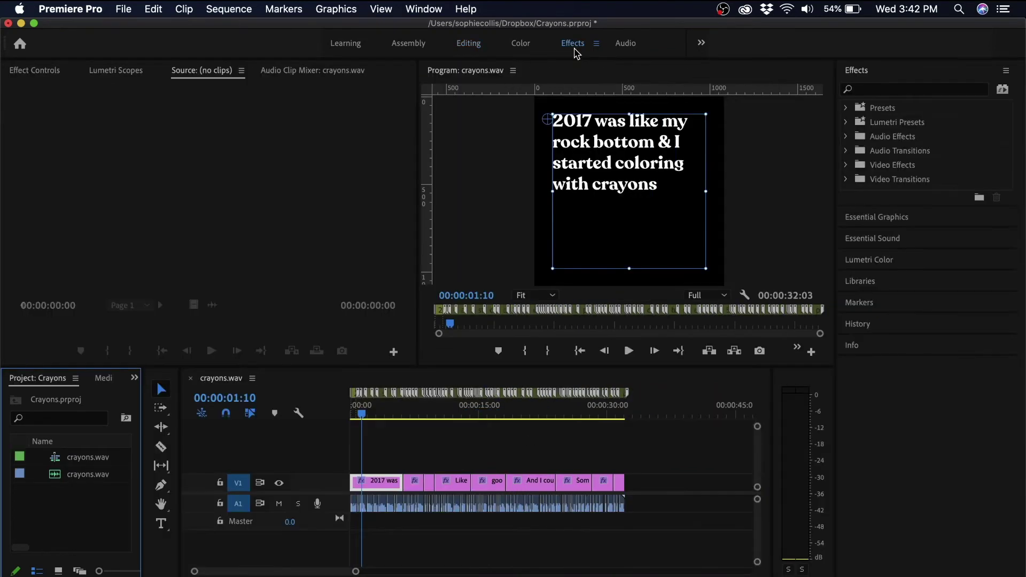
left_click(881, 218)
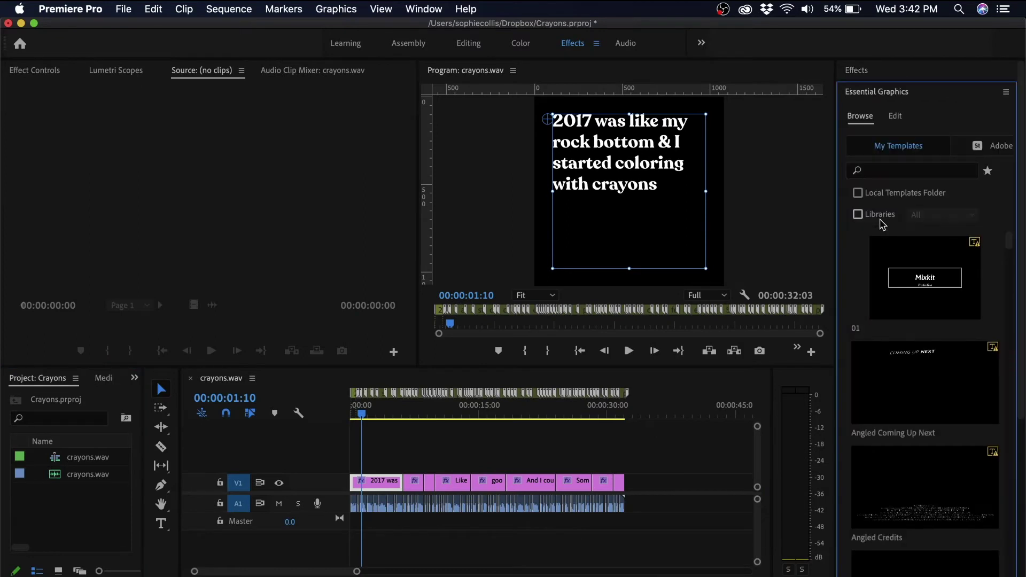
left_click(895, 118)
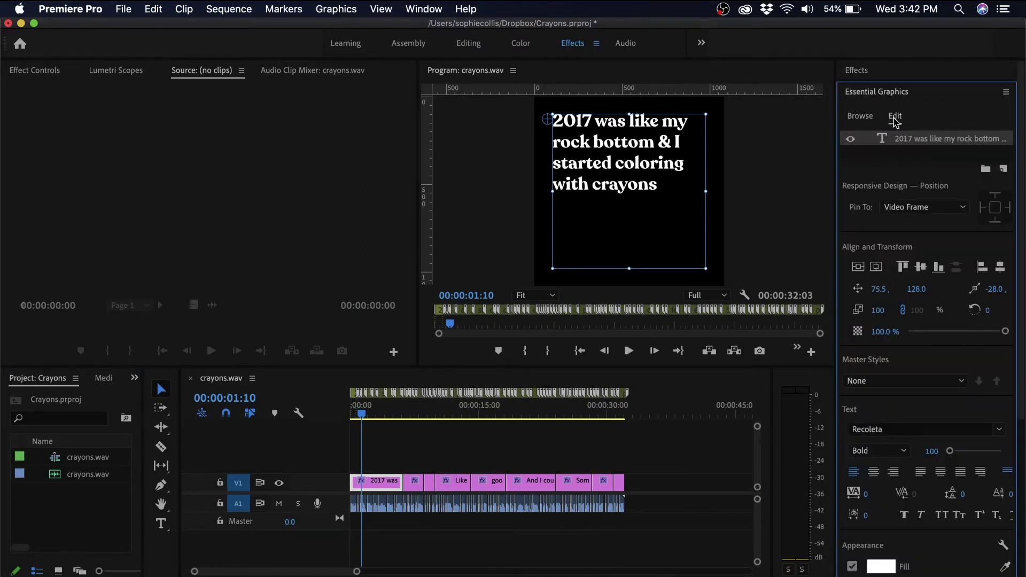
Set the first text clip's fill colour to hex 79a1c2.
scroll(891, 529, "down", 3)
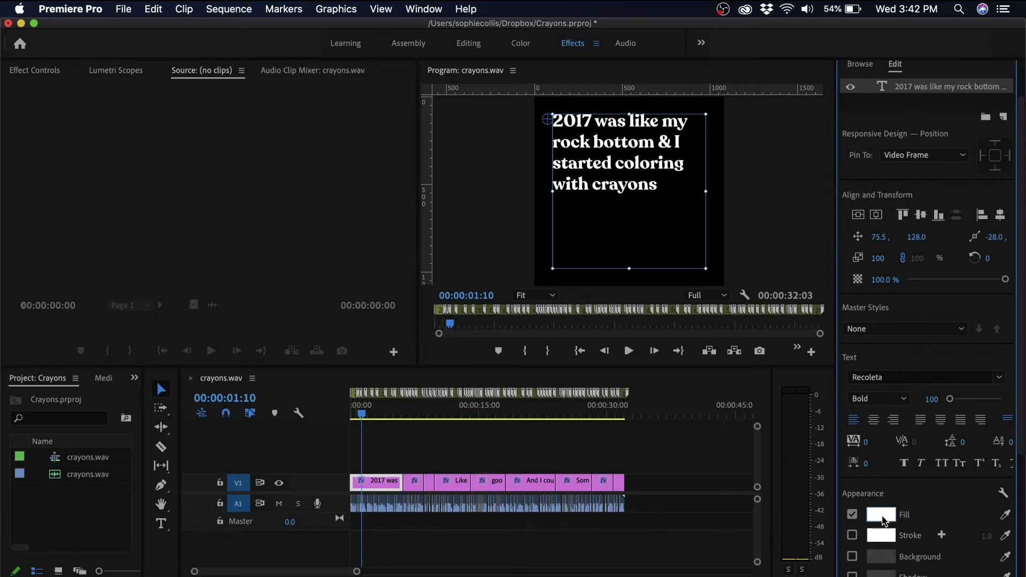
left_click(882, 516)
key("super+v")
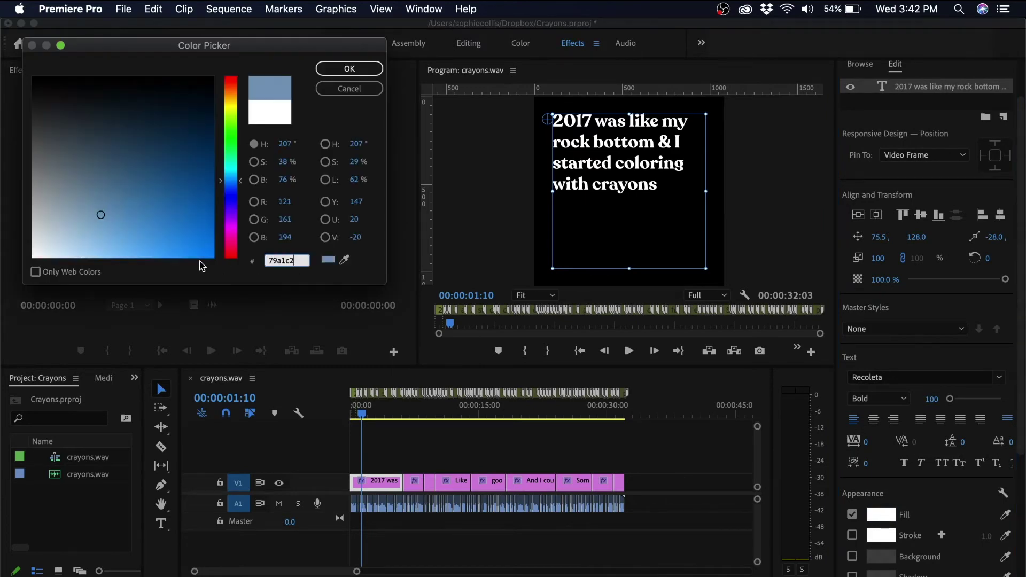
left_click(343, 69)
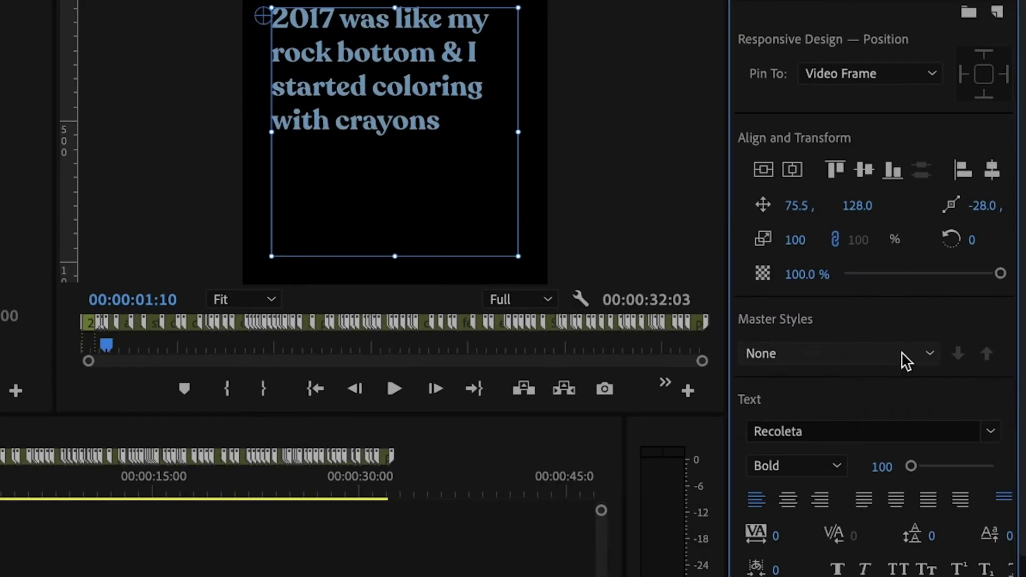
Create a master text style named "Background text" from the first clip's text.
left_click(946, 332)
left_click(897, 349)
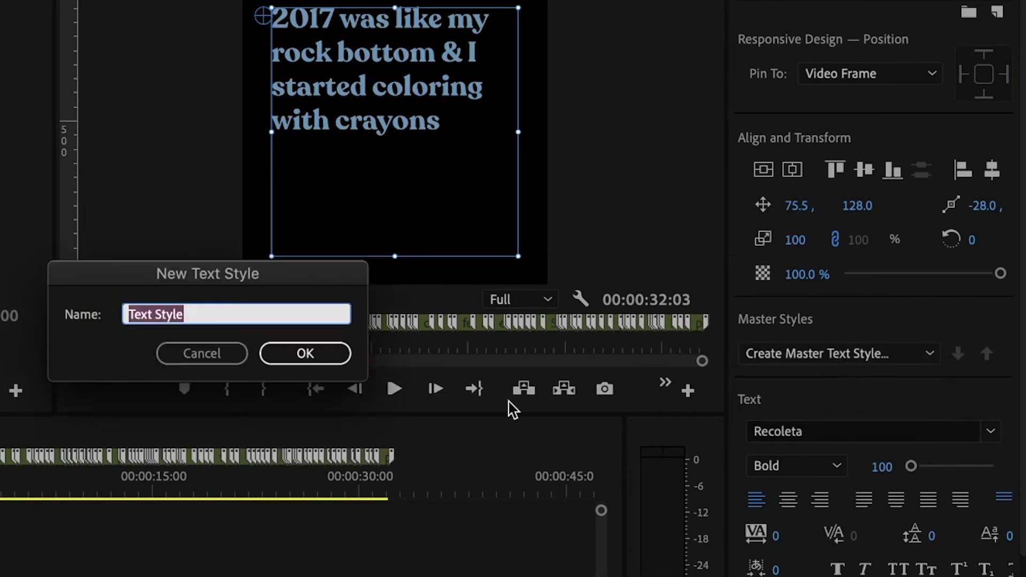
type("Background text")
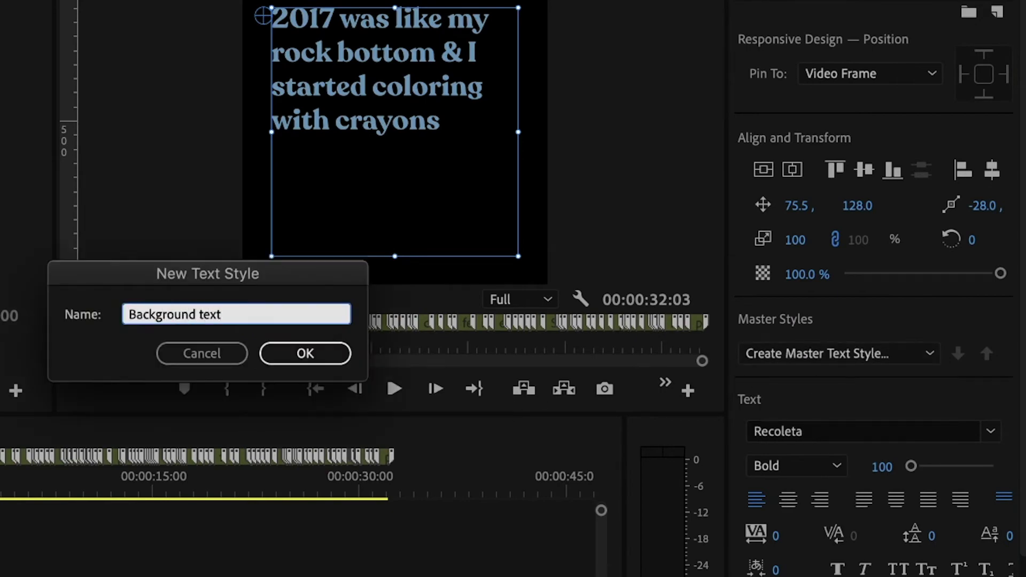
key("Return")
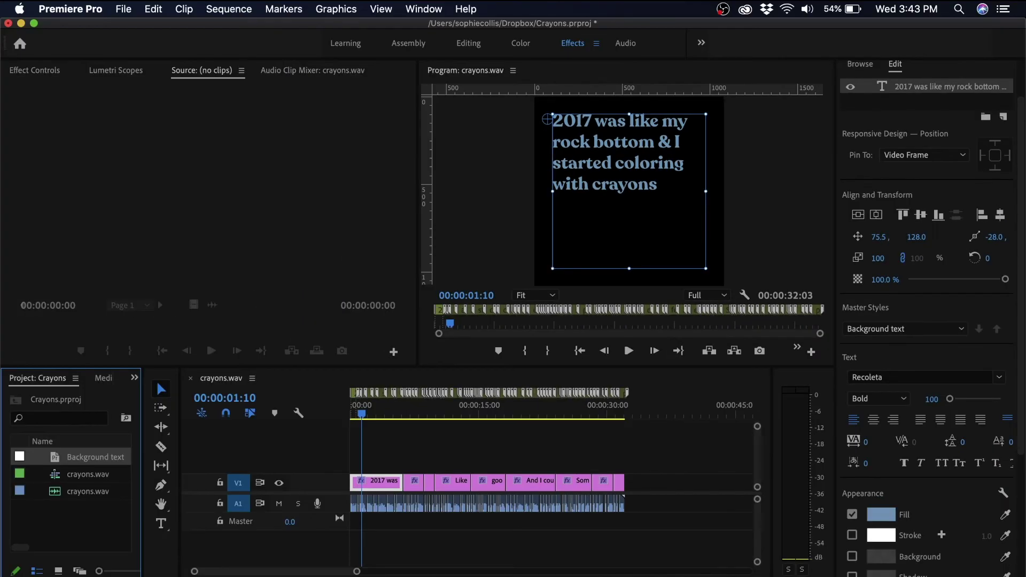
Apply the Background text style to all text clips on V1 and scrub through the sequence to check them.
left_click_drag(676, 492, 352, 471)
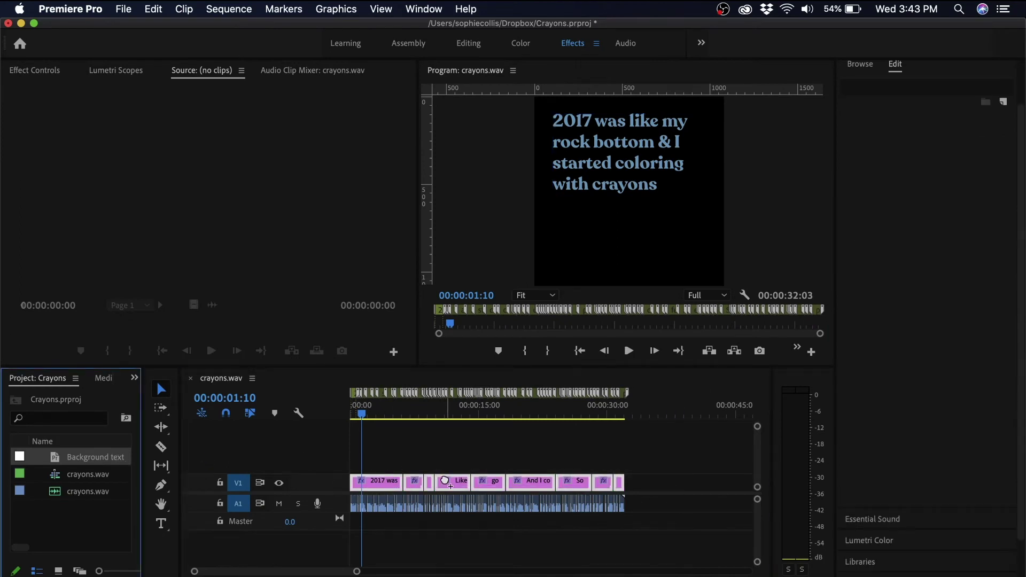
left_click_drag(363, 409, 352, 432)
left_click_drag(350, 427, 502, 427)
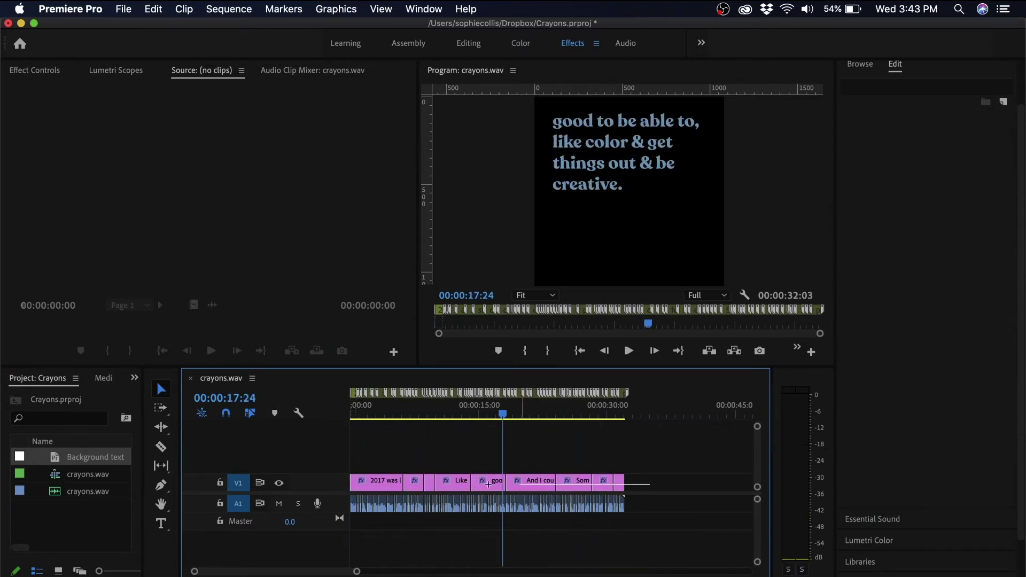
Duplicate all the text clips from V1 onto V2 and lock track V1.
left_click_drag(488, 484, 374, 461)
left_click(220, 482)
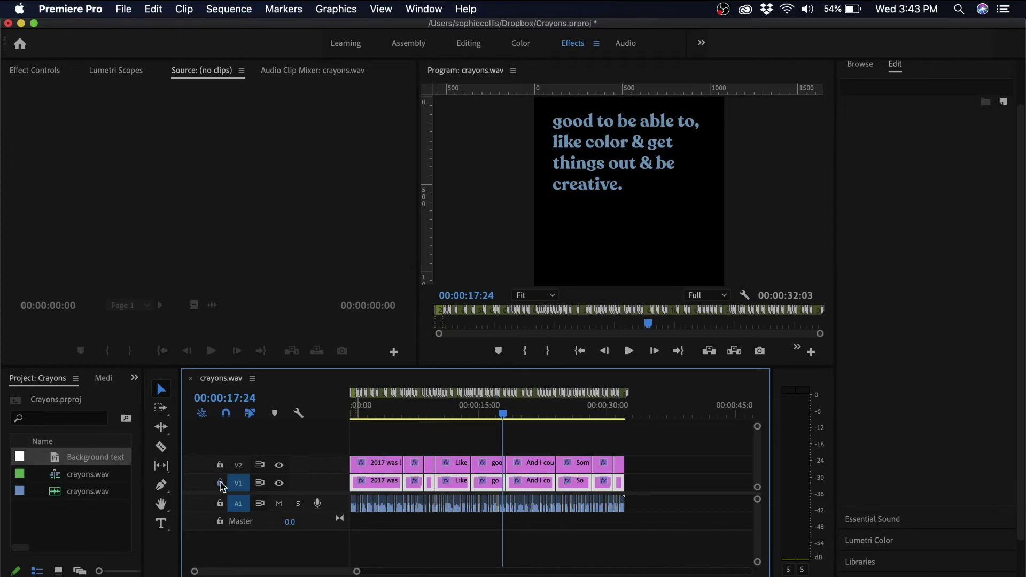
Set the first V2 clip's text fill to light pink with hue 355, saturation 20% and brightness 100%.
left_click(381, 414)
left_click(382, 467)
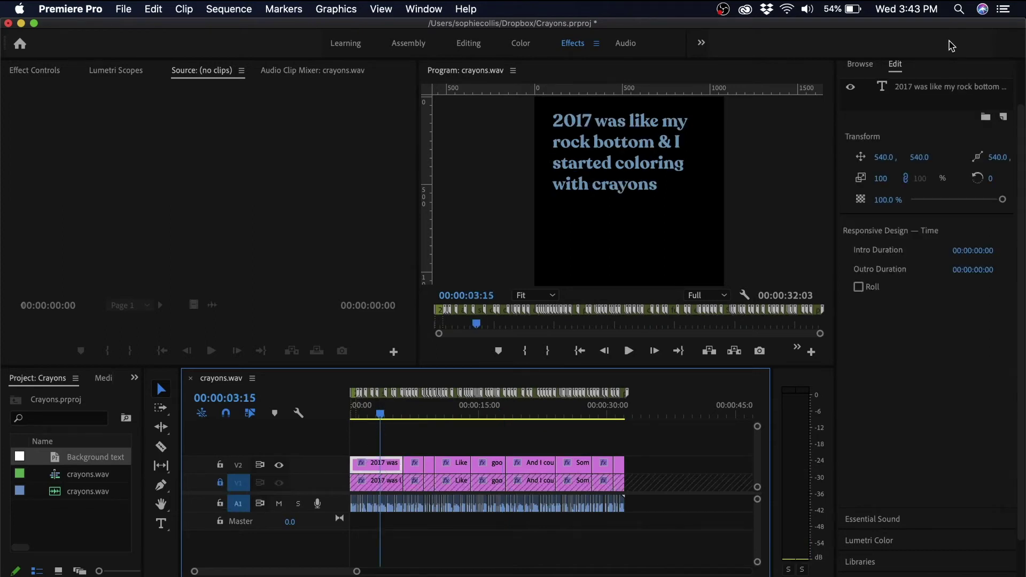
left_click(925, 86)
left_click(881, 514)
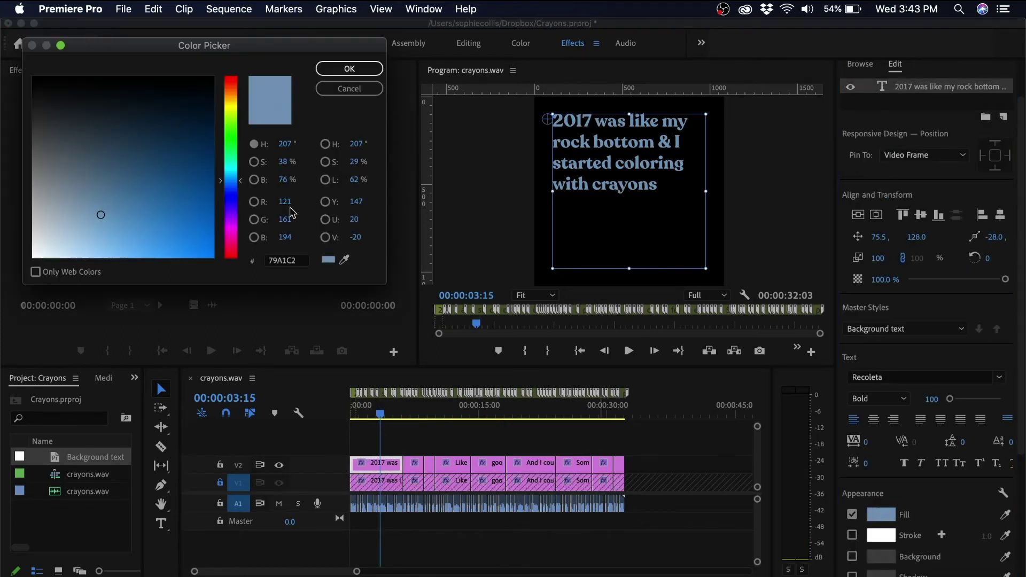
type("355")
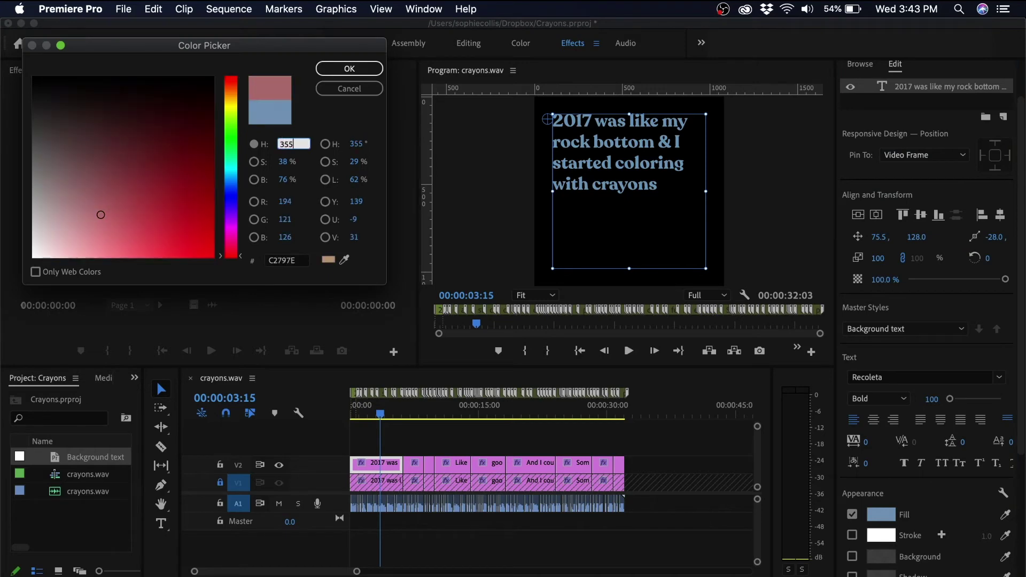
type("20")
key("Tab")
type("95")
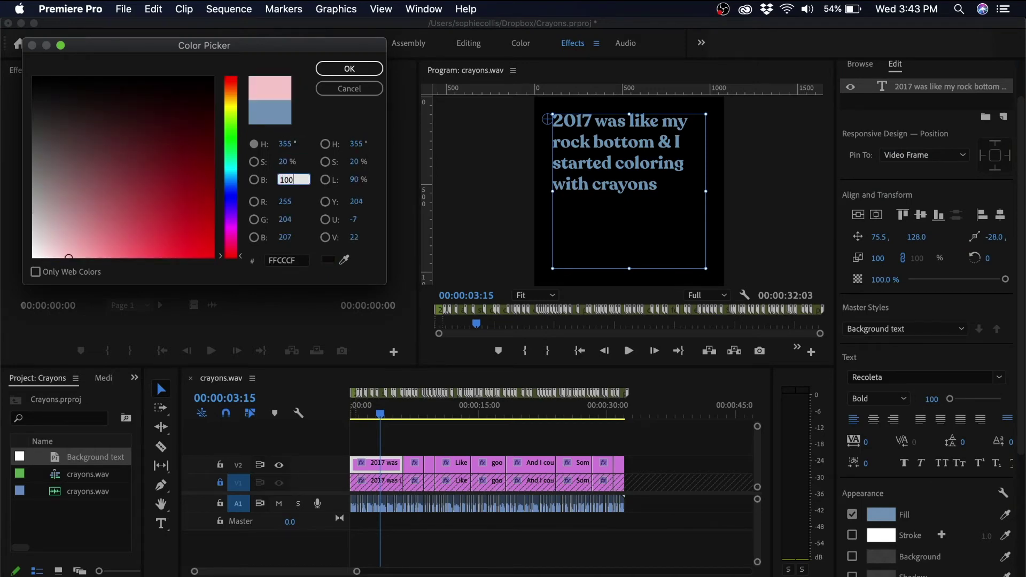
key("Return")
Create a master text style named "highlight text" from the pink text.
left_click(908, 329)
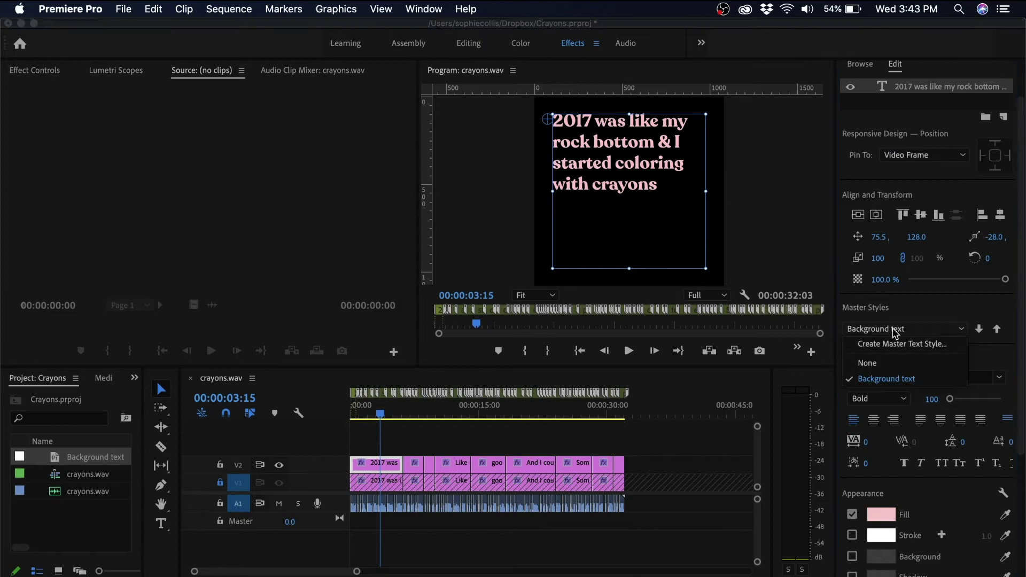
left_click(892, 345)
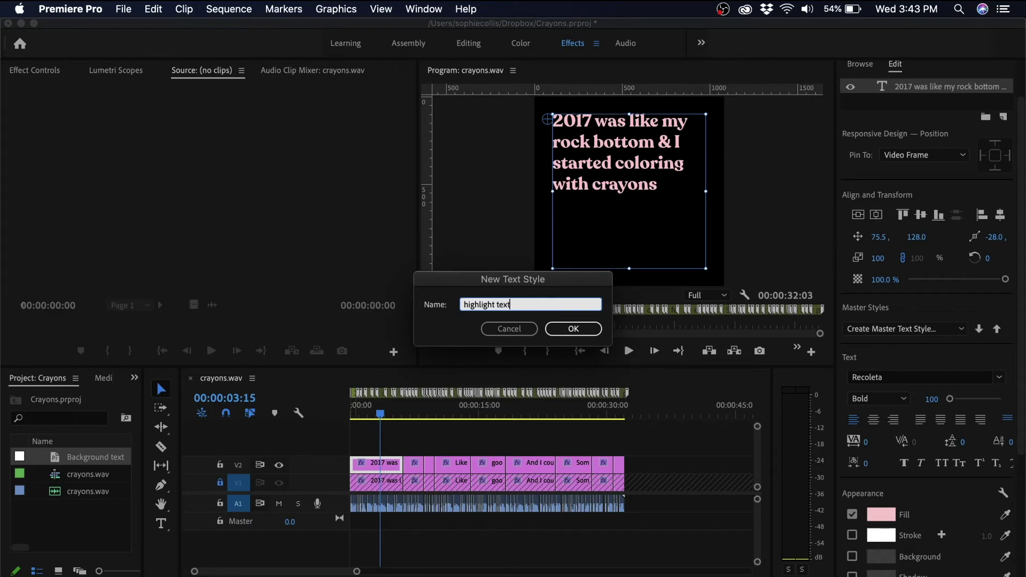
key("Return")
Apply the highlight text style to all V2 clips and move both text layers up to V2 and V3.
left_click(603, 469)
left_click_drag(602, 471, 361, 451)
left_click_drag(94, 473, 456, 463)
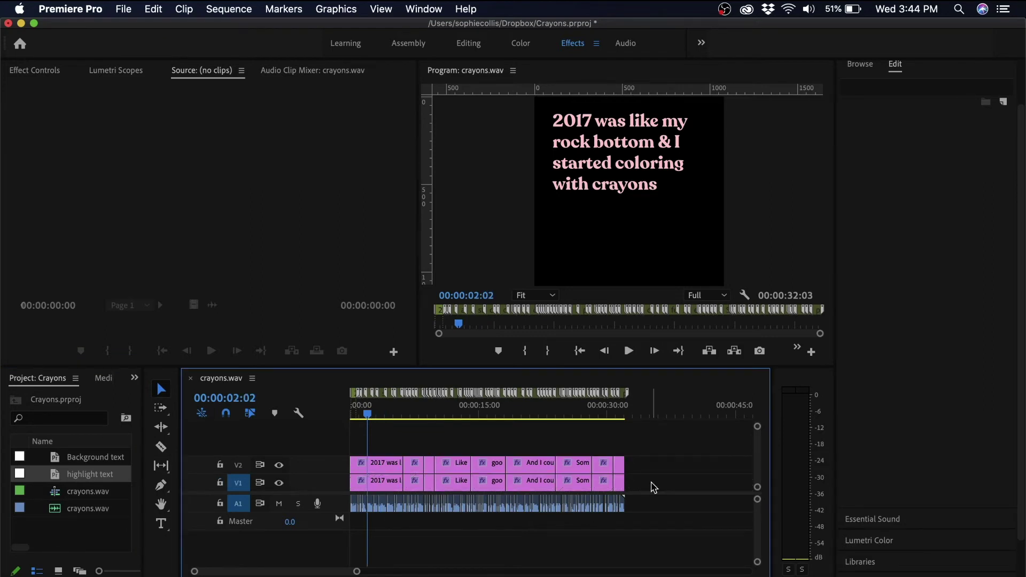
left_click_drag(653, 486, 389, 447)
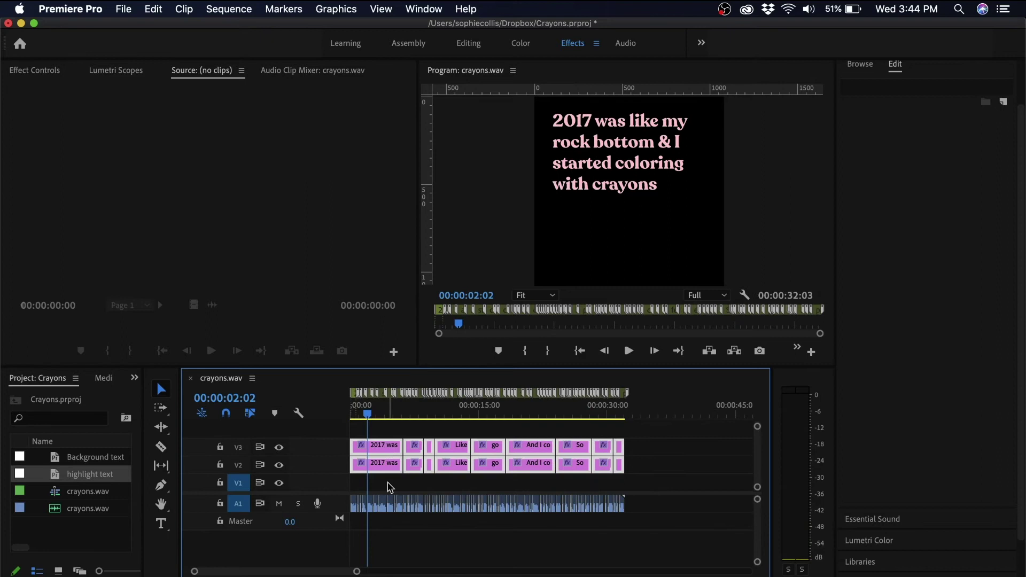
Create a color matte with the copied blue colour, keeping the default video settings and the name Color Matte.
left_click_drag(141, 455, 300, 454)
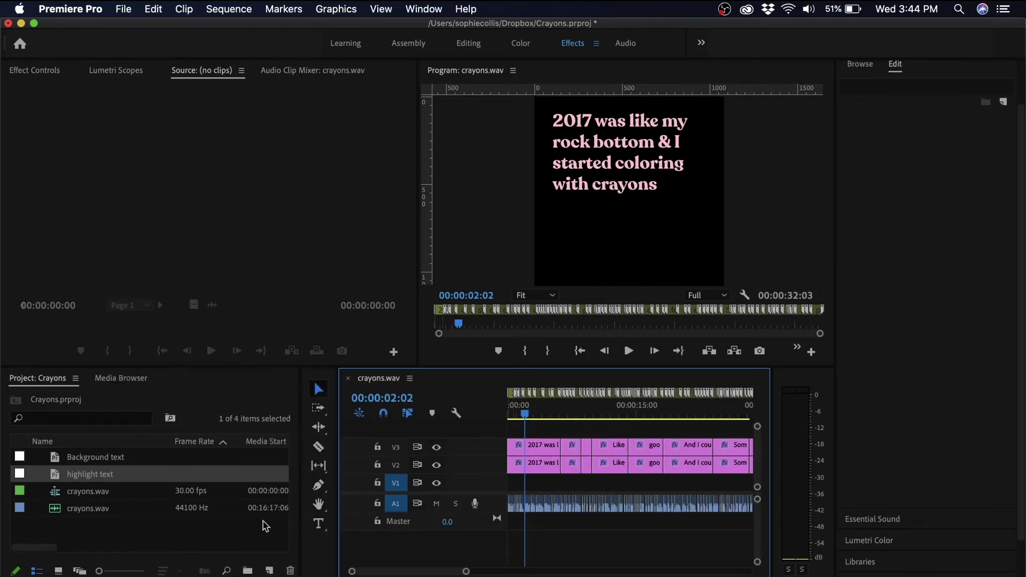
left_click(267, 572)
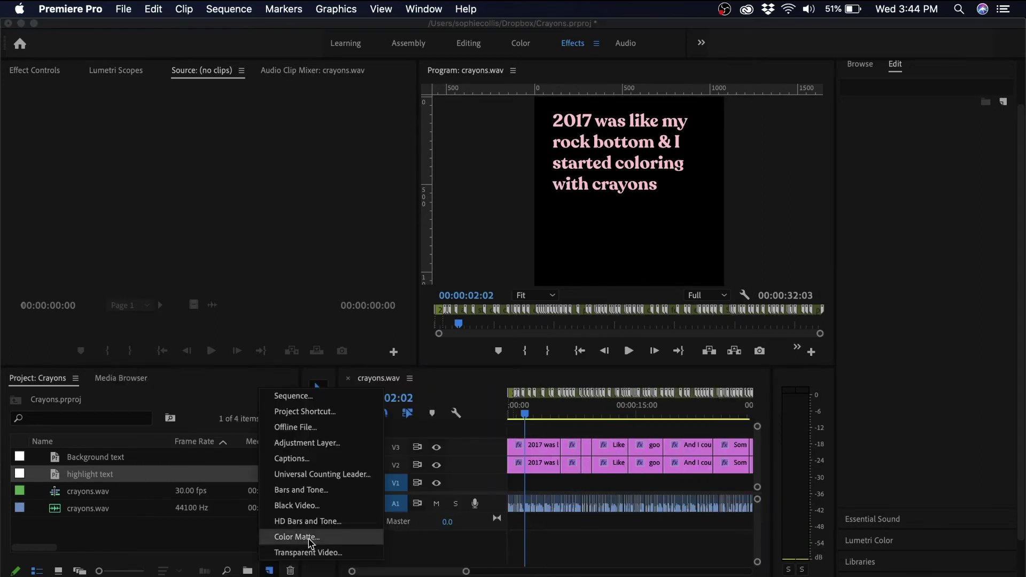
left_click(298, 536)
left_click(592, 366)
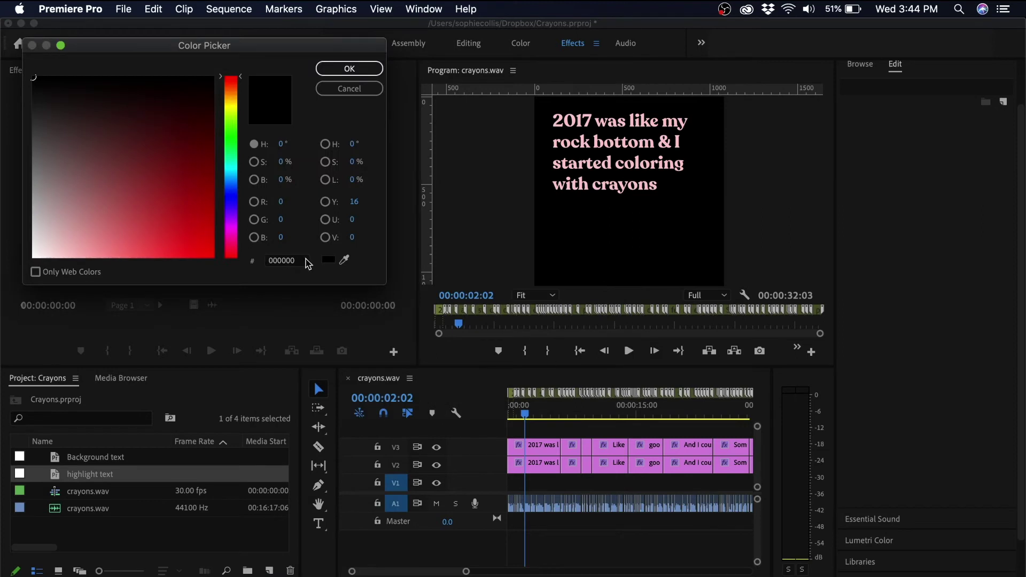
key("super+v")
left_click(349, 72)
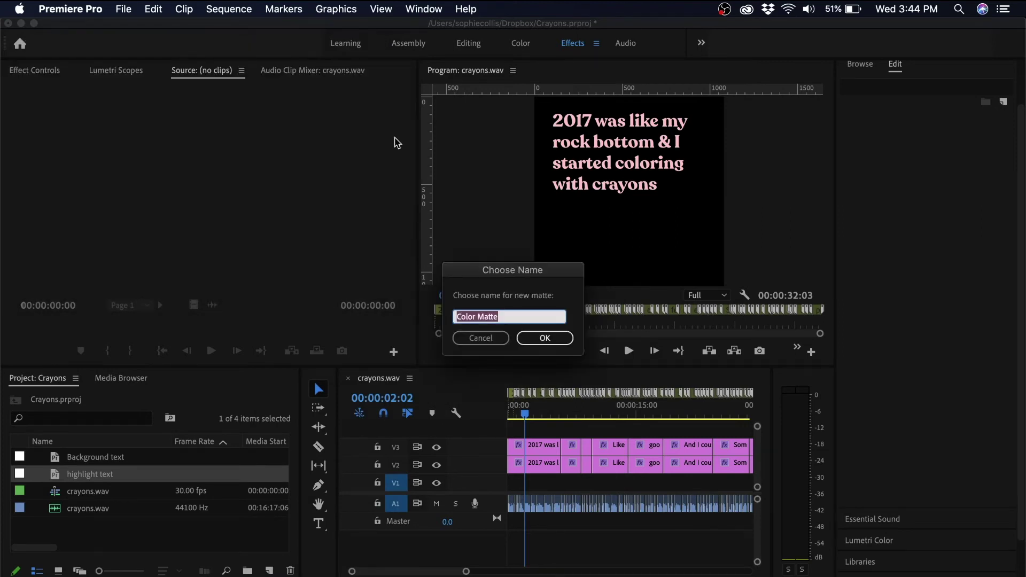
left_click(543, 338)
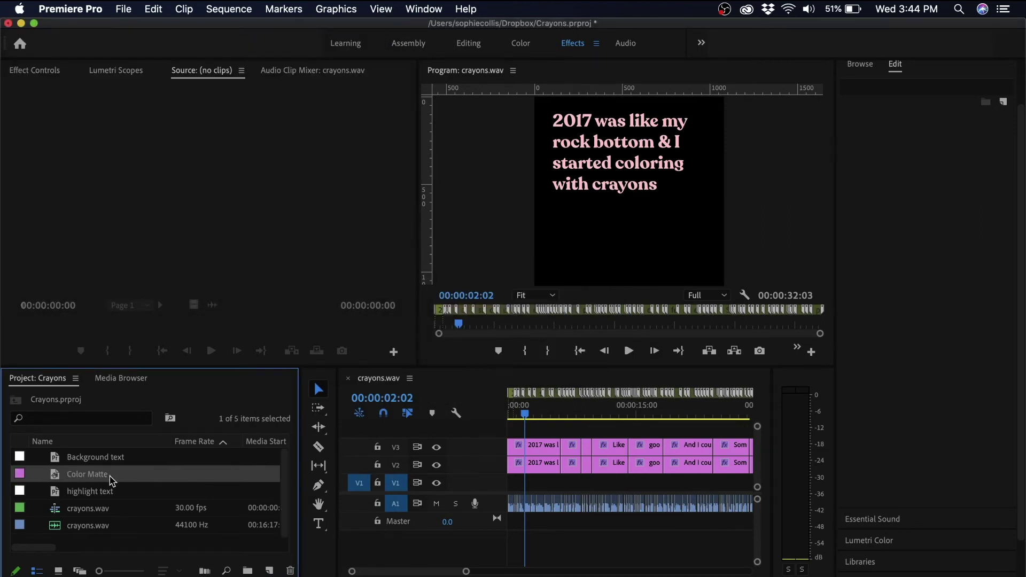
Place the color matte on V1 beneath the text clips and extend it along the sequence.
left_click_drag(474, 488, 594, 483)
key("minus")
key("minus")
key("minus")
key("equal")
key("equal")
key("equal")
key("equal")
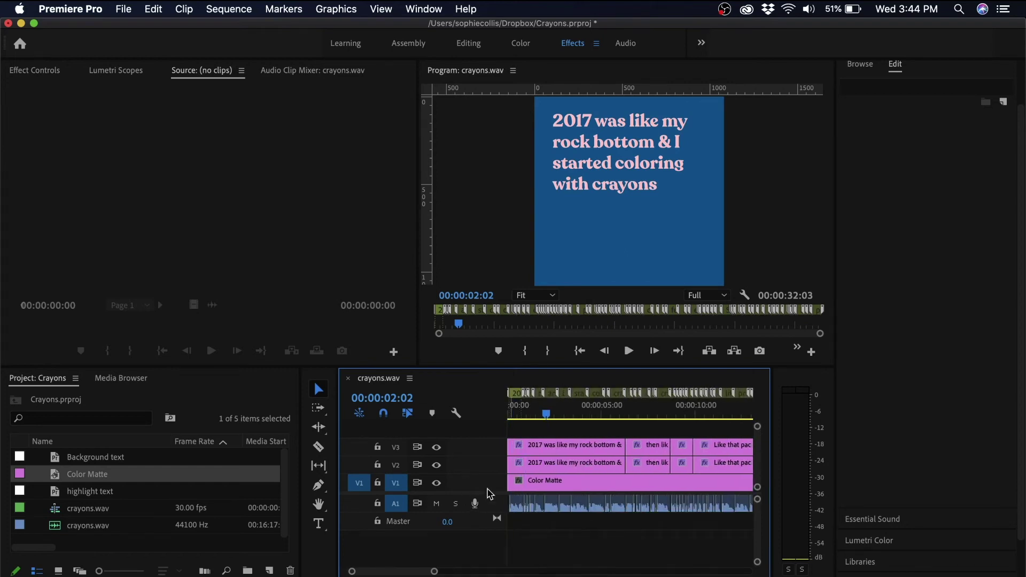
Lock tracks V1 and V2 and switch to the Editing workspace.
left_click(378, 483)
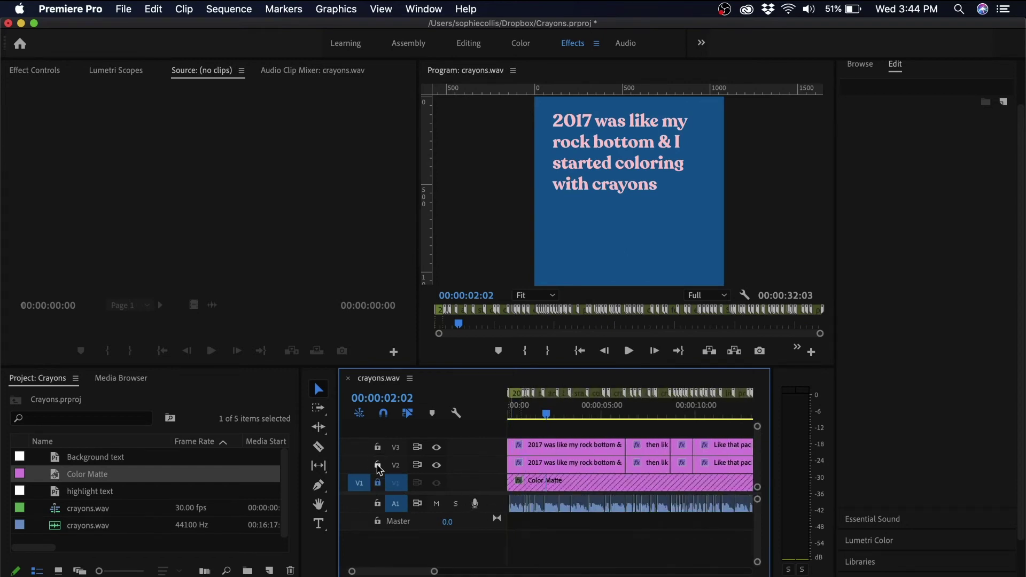
left_click(378, 465)
left_click(468, 43)
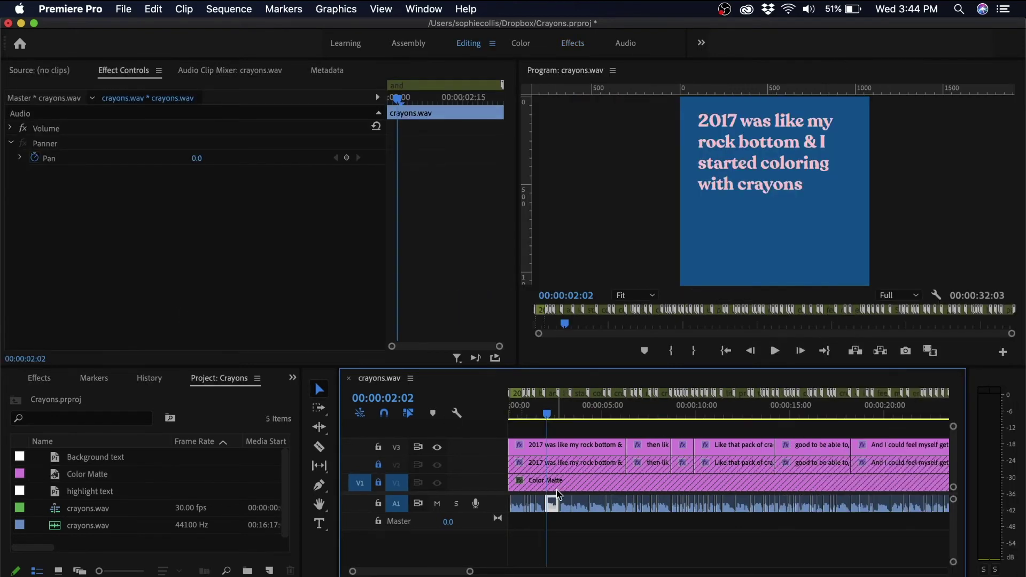
Select the first text clip on V3 and move the playhead to the sequence start, with the timeline enlarged around it.
key("=")
left_click(559, 445)
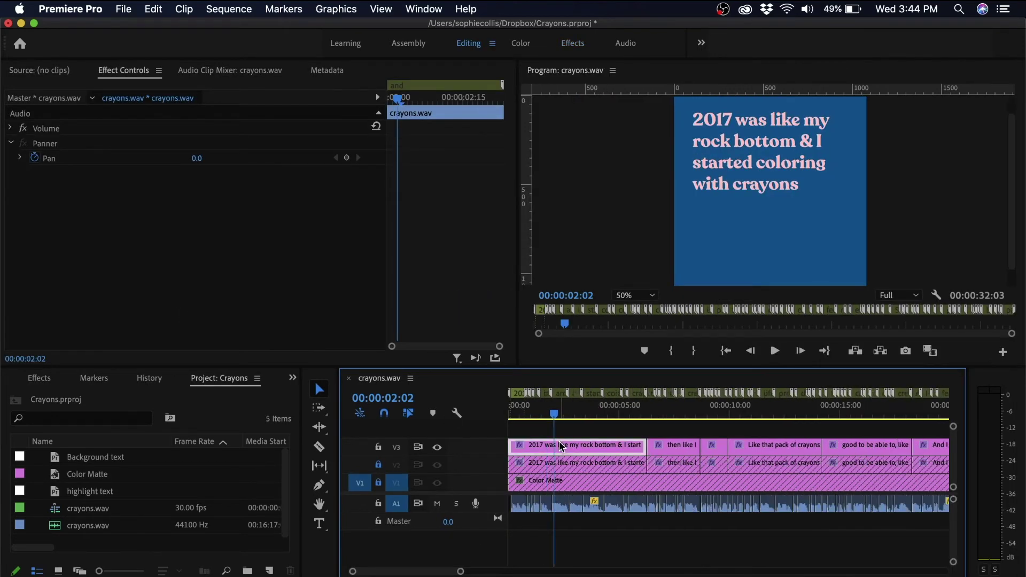
left_click_drag(556, 414, 485, 412)
key("=")
key("=")
key("=")
key("=")
key("=")
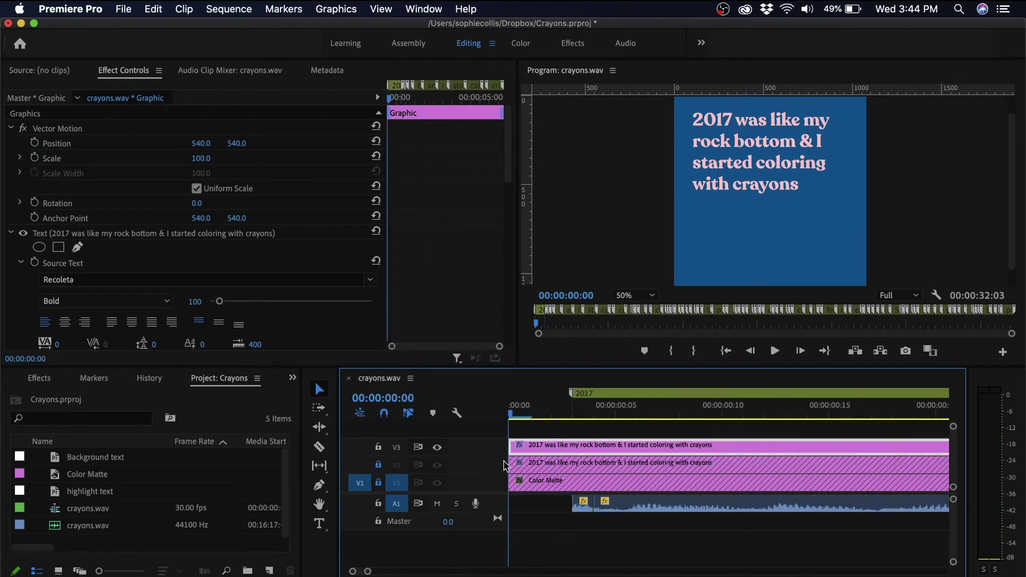
Turn off the fill for every word after "2017" in the V3 text and enable Source Text keyframing at 00:00:00:00.
double_click(749, 130)
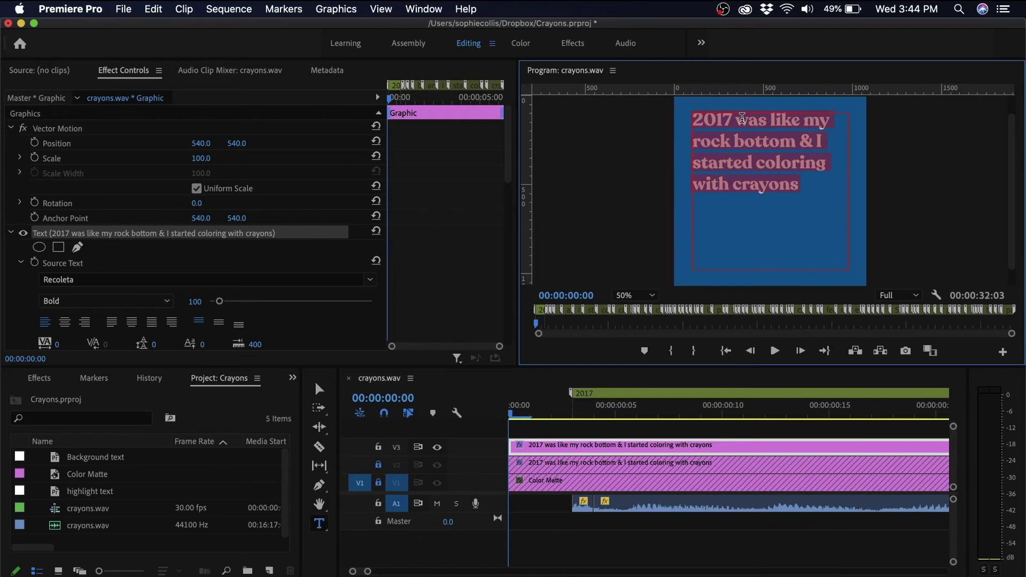
left_click(743, 120)
left_click_drag(735, 118, 898, 279)
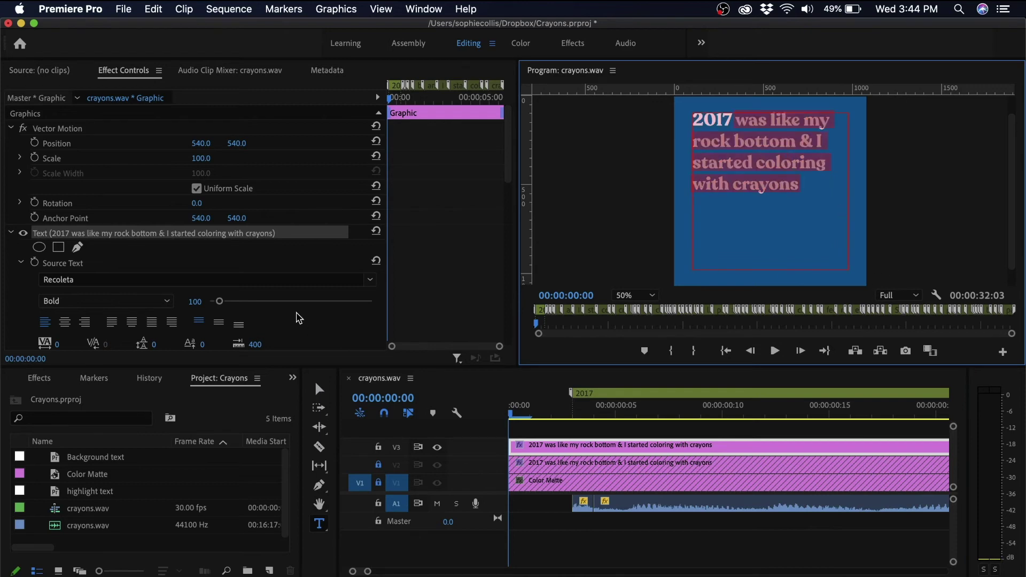
scroll(300, 319, "down", 5)
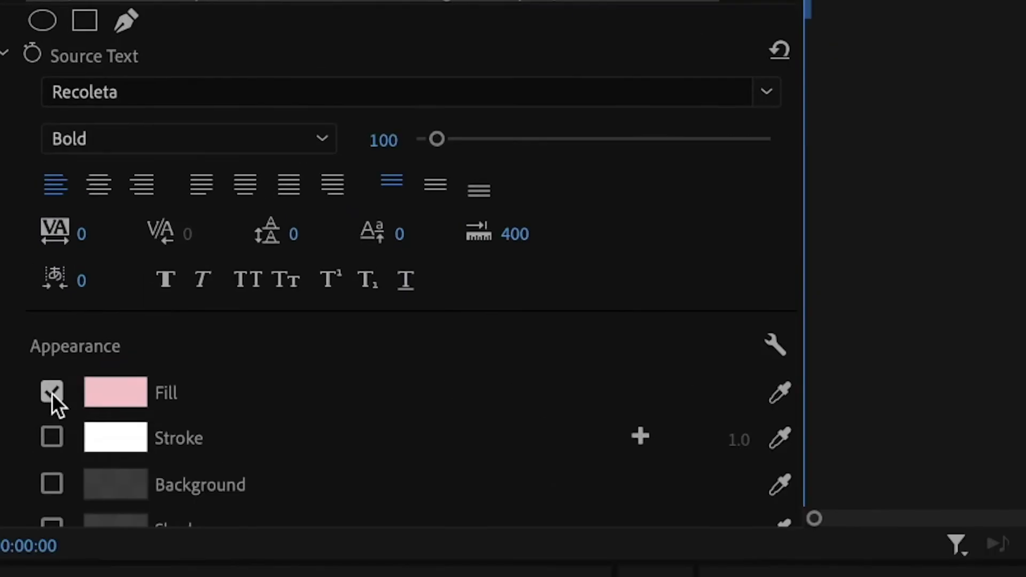
left_click(44, 286)
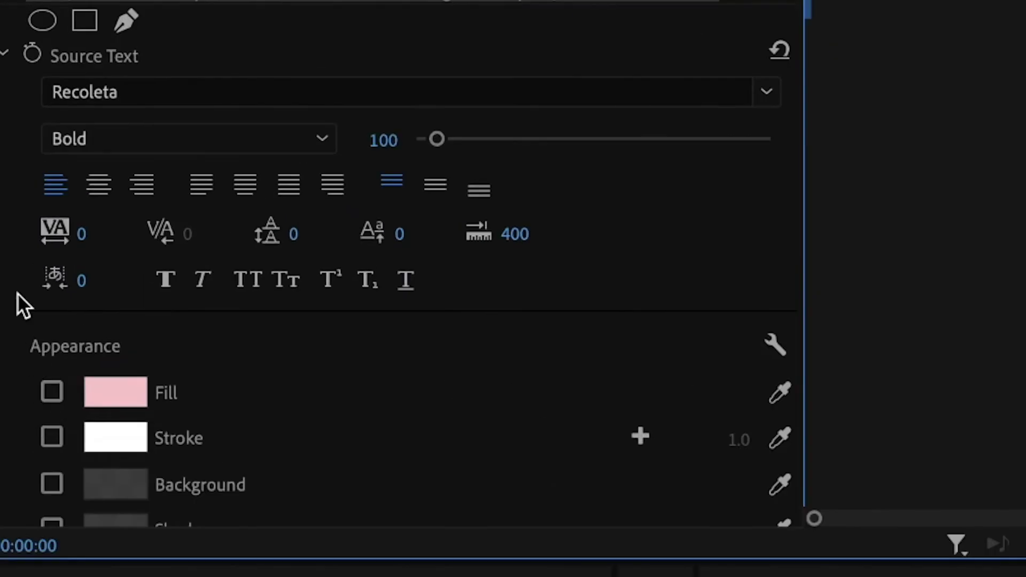
scroll(17, 293, "up", 2)
left_click(33, 146)
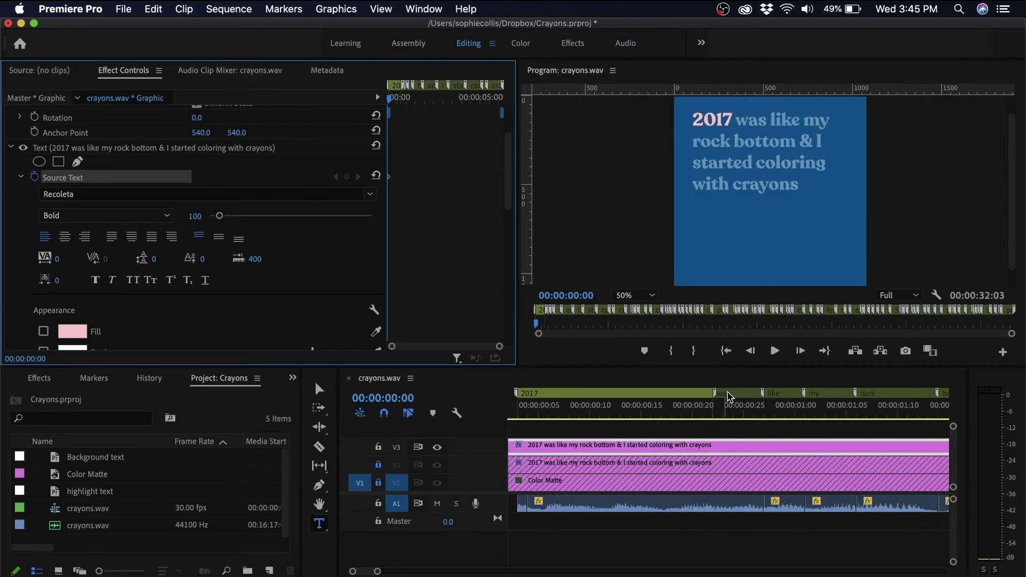
At the "was" marker, turn on the fill for the word "was" in the V3 text.
left_click(728, 393)
left_click_drag(736, 121, 762, 127)
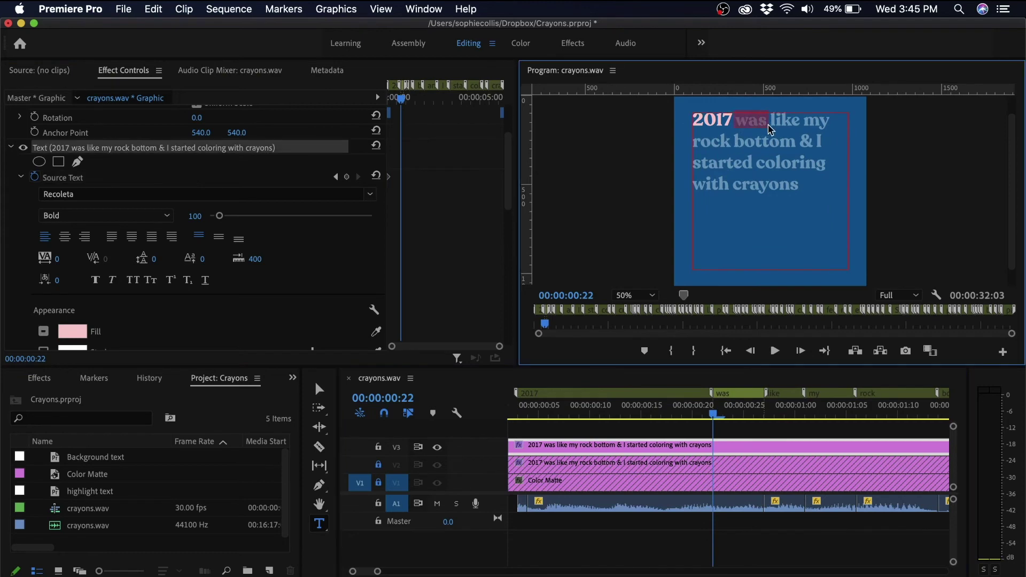
left_click(44, 332)
Turn on the fill for "like" and "my" in the first V3 text, each at its own word marker.
scroll(689, 546, "right", 3)
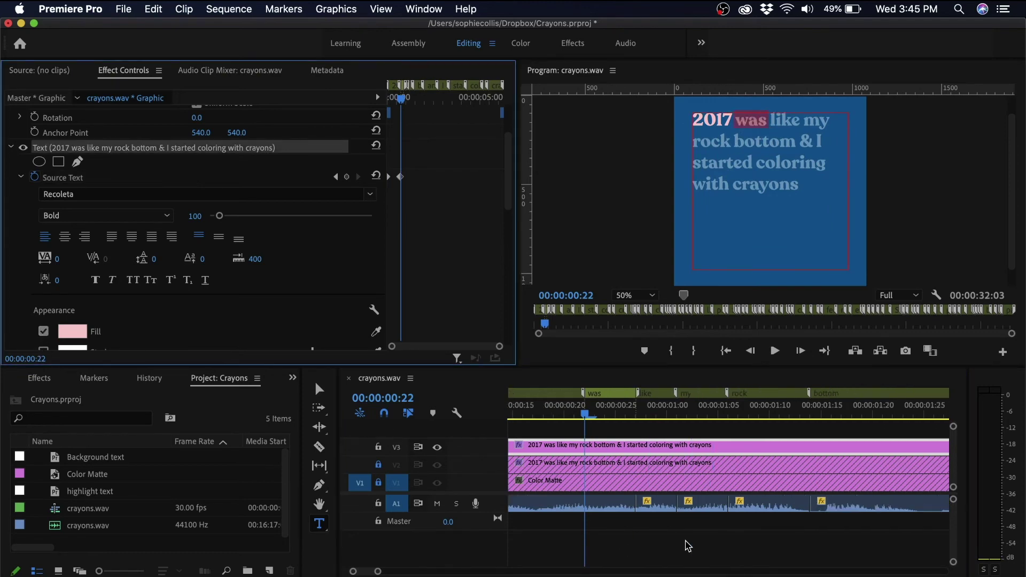
left_click(656, 398)
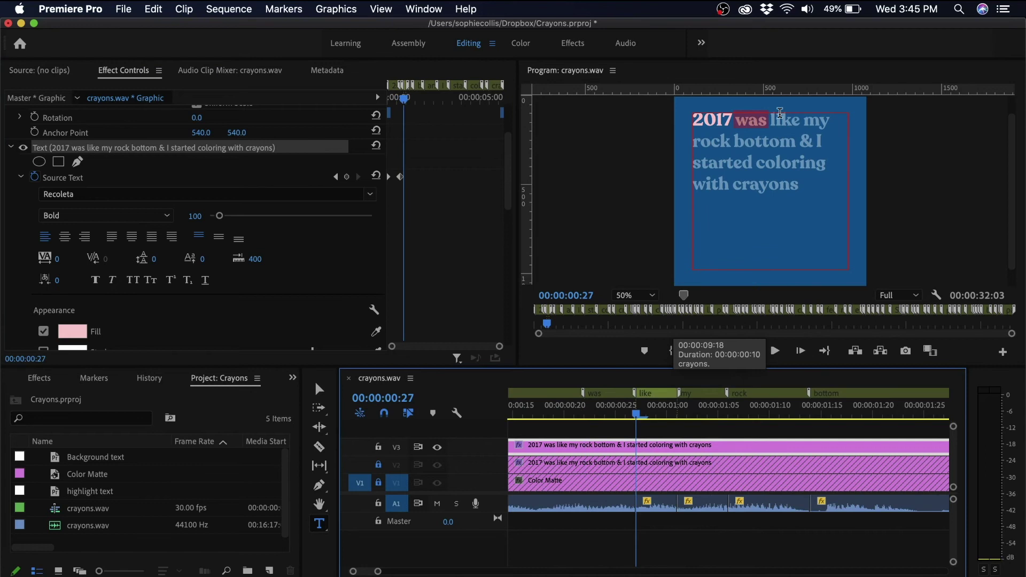
left_click_drag(772, 117, 799, 124)
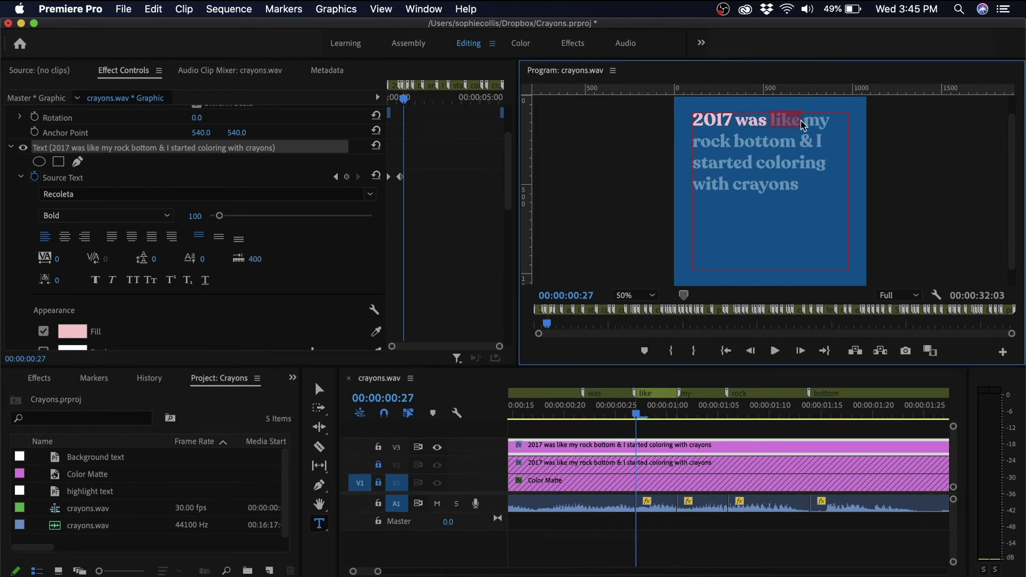
left_click(44, 332)
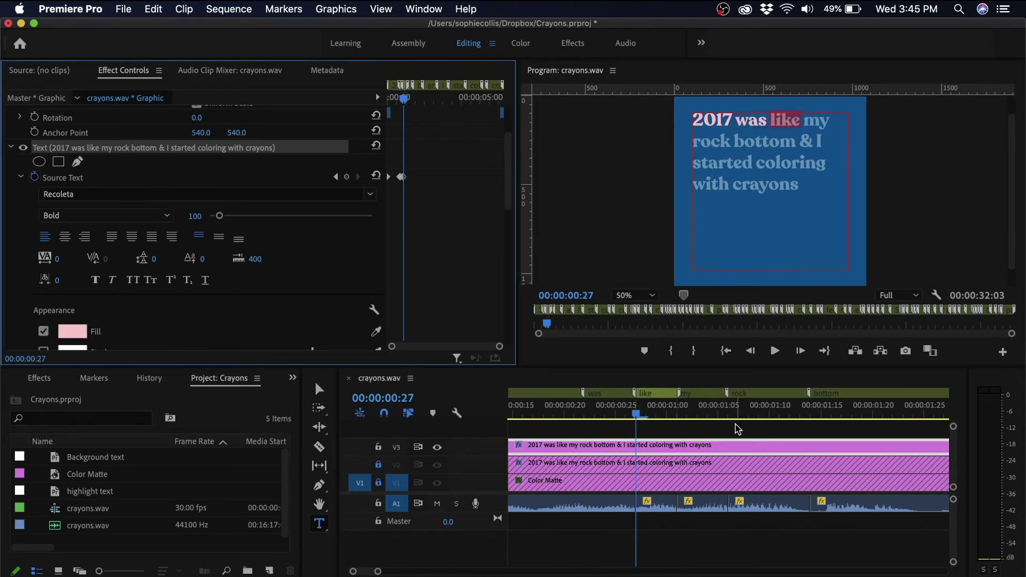
left_click(701, 395)
left_click_drag(806, 119, 852, 120)
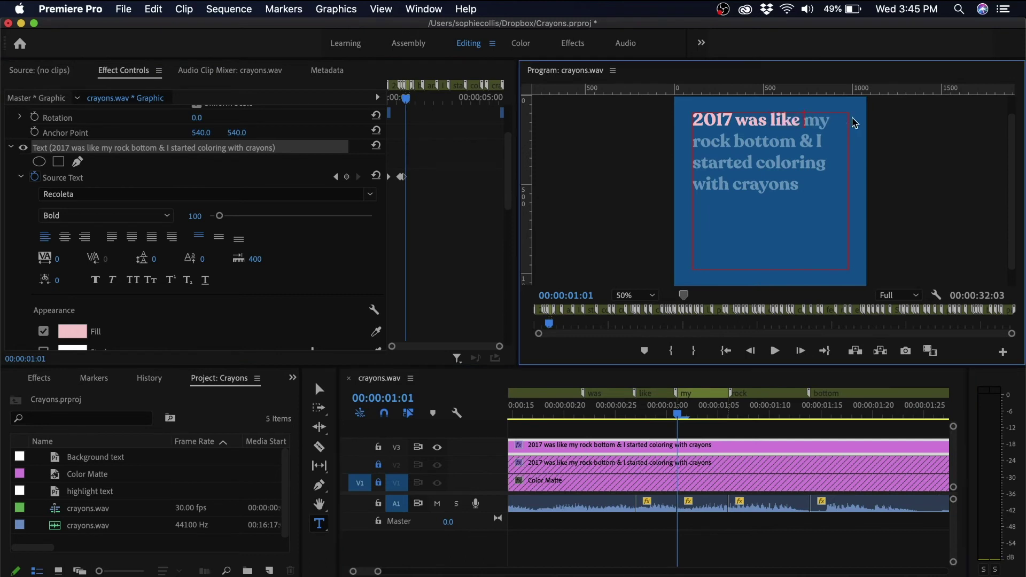
left_click(44, 332)
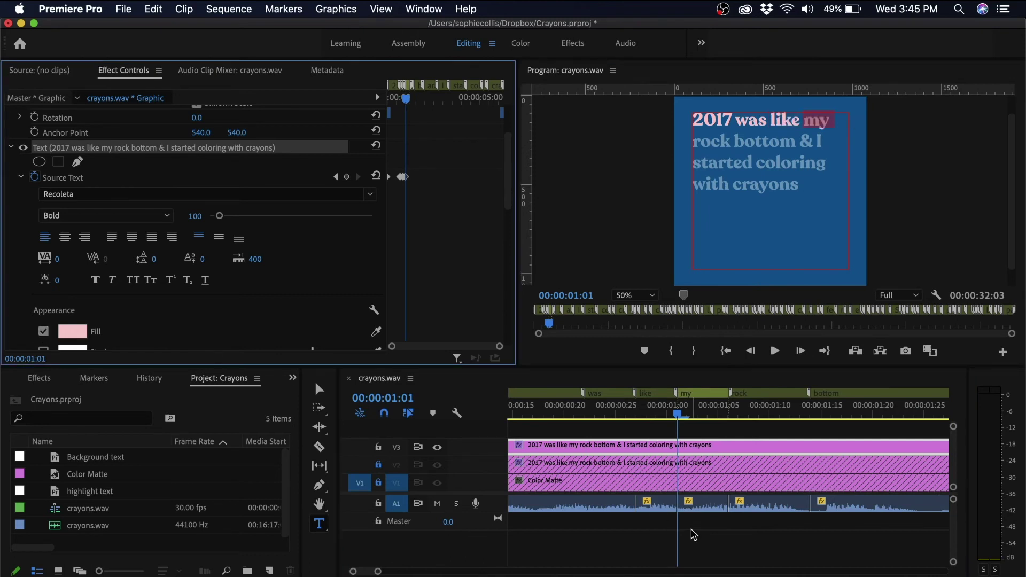
Turn on the fill for "rock" at 00:00:01:06 and for "bottom" at 00:00:01:14 in the V3 text.
scroll(694, 534, "right", 3)
left_click(559, 394)
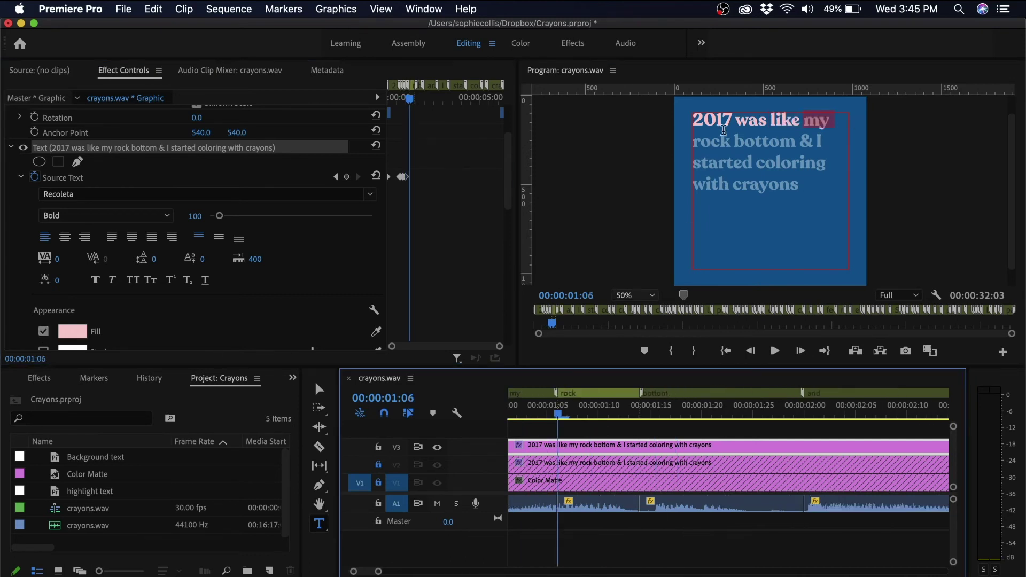
left_click_drag(736, 142, 632, 153)
left_click(44, 331)
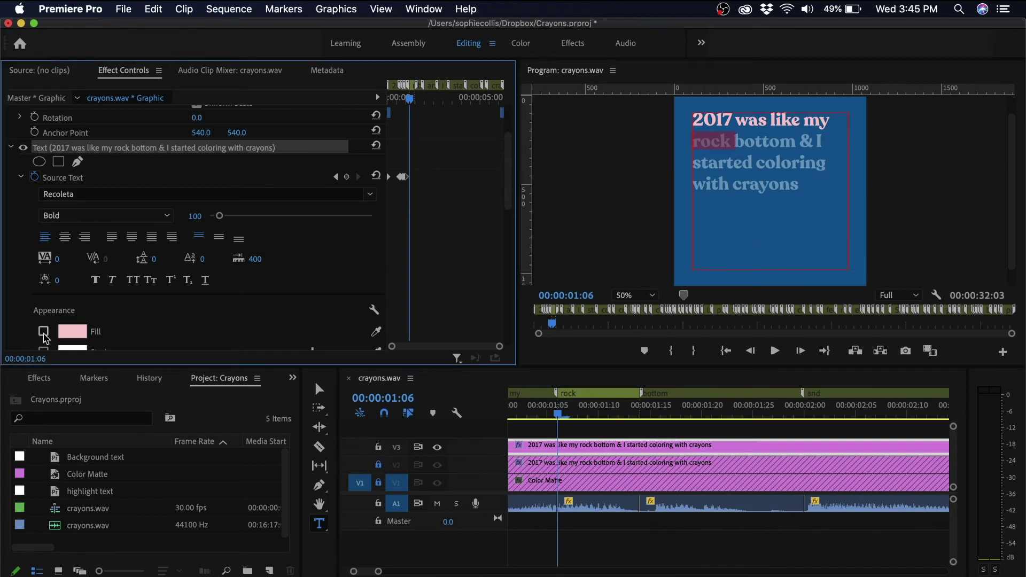
left_click(664, 393)
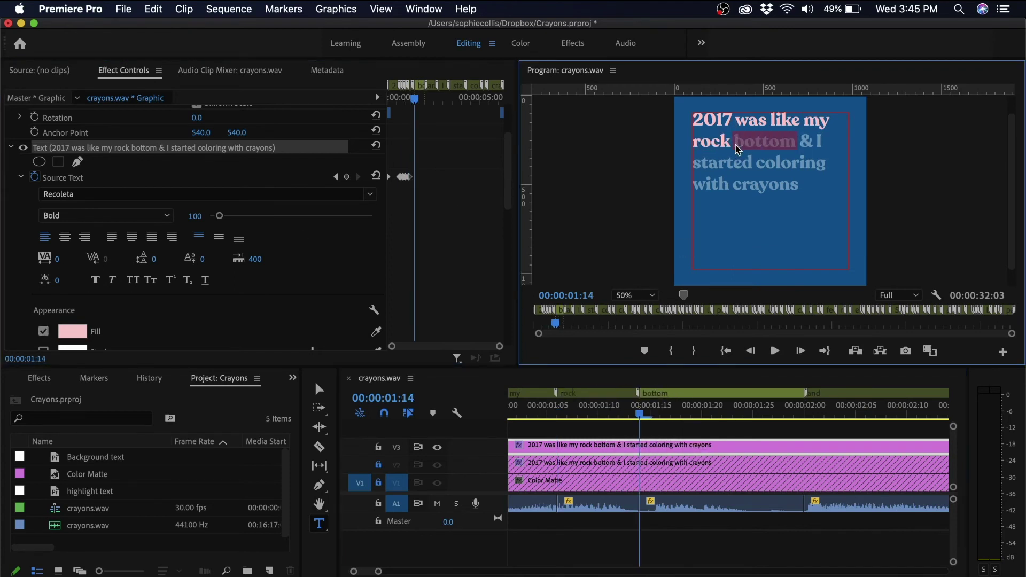
Turn on the fill for "&" at the "and" marker and for "I" at the following marker.
left_click(802, 393)
scroll(779, 490, "right", 3)
mouse_move(817, 141)
left_mouse_down()
mouse_move(801, 140)
mouse_move(812, 141)
left_mouse_up()
left_click(44, 332)
left_click(680, 394)
left_click(43, 331)
Turn on the fill for "started" and "coloring" in the V3 text, each at its own word marker.
left_click(802, 394)
left_click_drag(756, 164, 693, 164)
left_click(44, 331)
left_click(710, 394)
left_click_drag(827, 163, 693, 184)
left_click(44, 332)
Turn on the fill for the last words "with" and "crayons", each at its own word marker.
left_click(673, 394)
left_click(43, 332)
scroll(628, 512, "right", 1)
left_click(613, 394)
left_click_drag(798, 185, 733, 184)
left_click(44, 332)
At the "then" marker, turn off the fill for every word after "then" in the second V3 text and enable Source Text keyframing.
scroll(749, 491, "right", 3)
left_click(698, 393)
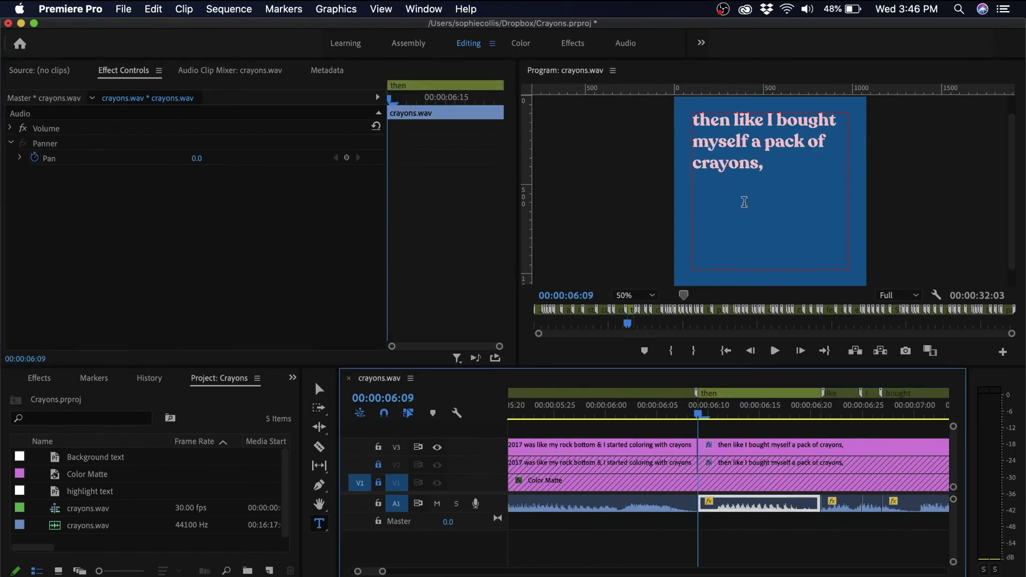
left_click_drag(734, 120, 808, 211)
left_click(44, 331)
left_click(34, 177)
Turn on the fill for "like I" at the "like" marker and for "bought" at 00:00:06:27.
left_click(824, 393)
left_click_drag(738, 121, 873, 133)
left_click(43, 331)
scroll(748, 481, "right", 2)
left_click(669, 393)
left_click(43, 331)
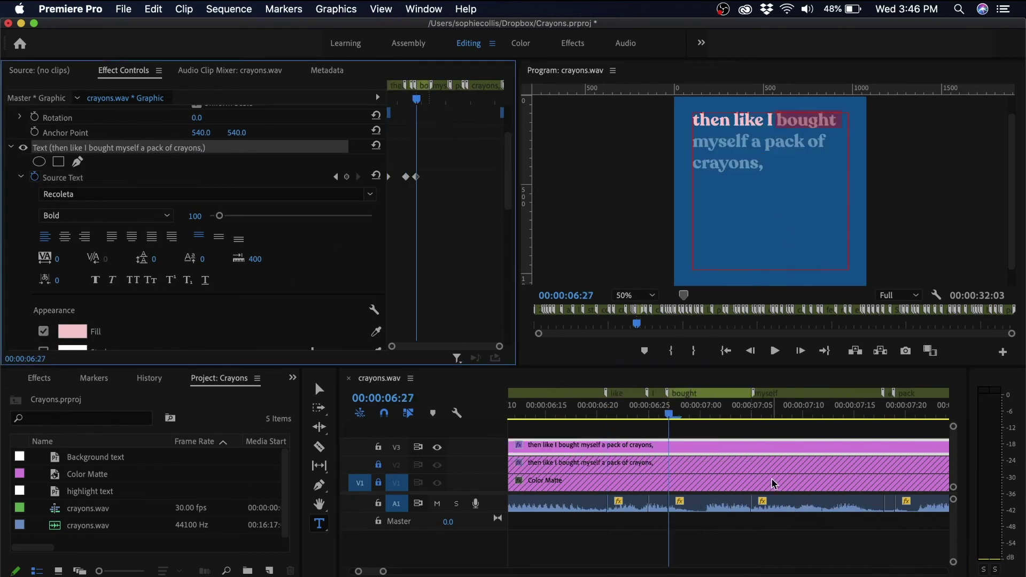
At the "myself" marker, turn on the fill for the word "myself" in the second V3 text.
scroll(772, 484, "right", 1)
left_click(645, 393)
left_click_drag(751, 142, 665, 144)
left_click(43, 332)
Turn on the fill for "a pack of" at its marker and for "crayons," at 00:00:07:29.
scroll(676, 481, "right", 2)
left_click(668, 393)
left_click_drag(753, 141, 864, 144)
left_click(43, 331)
left_click(743, 394)
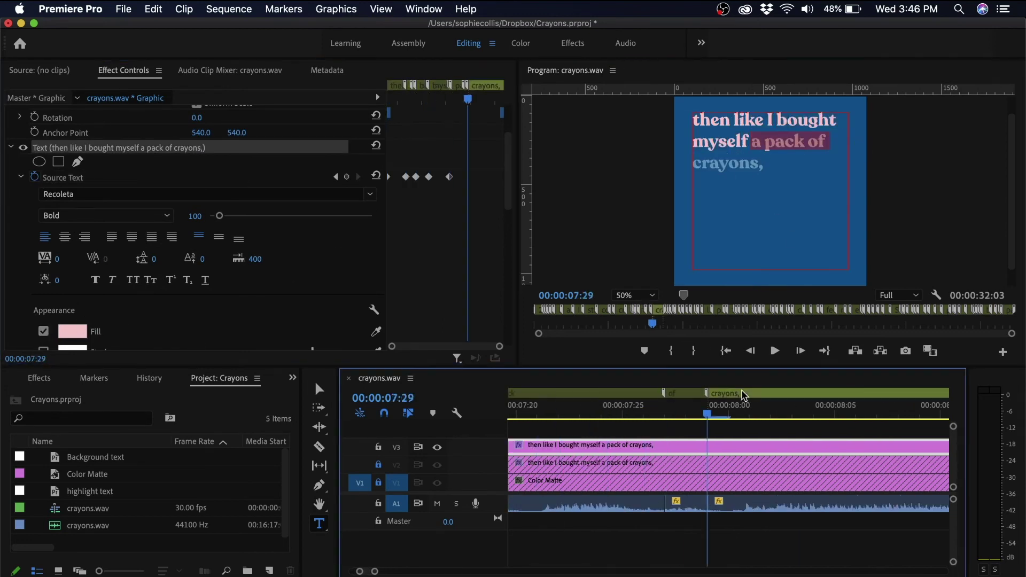
left_click_drag(765, 163, 690, 163)
left_click(43, 331)
In the third V3 text, turn off the fill for every word after "I still" and enable Source Text keyframing.
scroll(695, 458, "right", 4)
left_click(747, 393)
left_click_drag(738, 120, 852, 158)
scroll(214, 214, "down", 3)
left_click(44, 345)
left_click(35, 191)
Turn on the fill for "have" at 00:00:09:00 and for "that" at its own marker in the third V3 text.
scroll(748, 471, "right", 2)
left_click(745, 393)
double_click(758, 119)
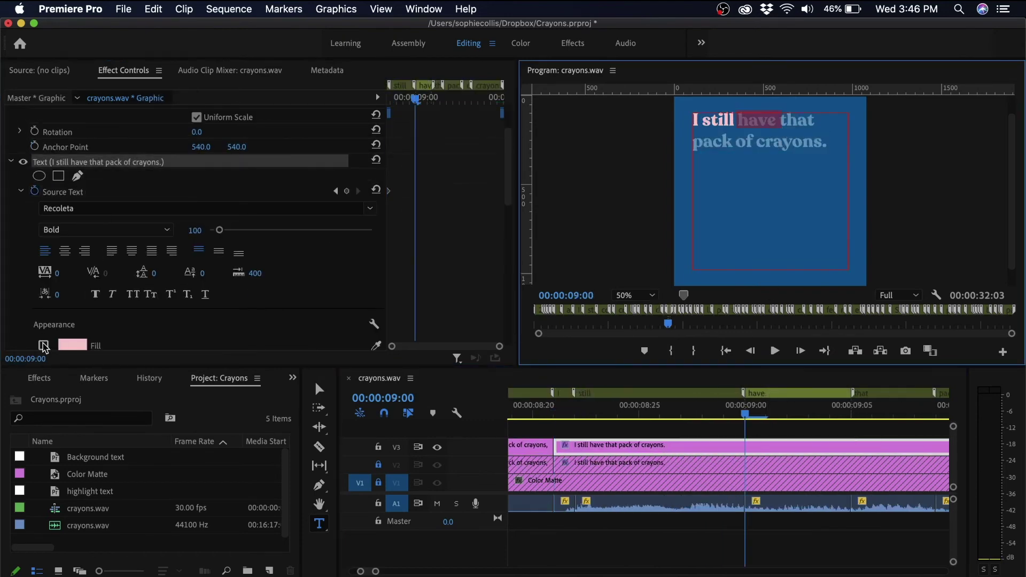
left_click(43, 346)
key("Down")
double_click(796, 120)
left_click(43, 346)
Turn on the fill for "pack of" at 00:00:09:09 and for "crayons." at 00:00:09:18.
key("Down")
left_click_drag(755, 142, 623, 137)
left_click(43, 345)
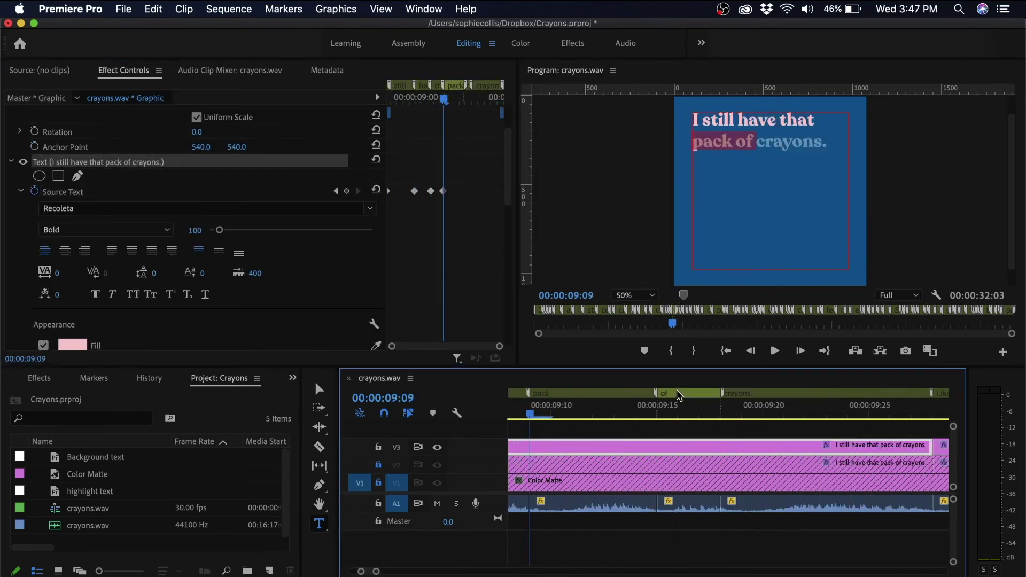
double_click(792, 141)
scroll(780, 396, "right", 2)
left_click(43, 346)
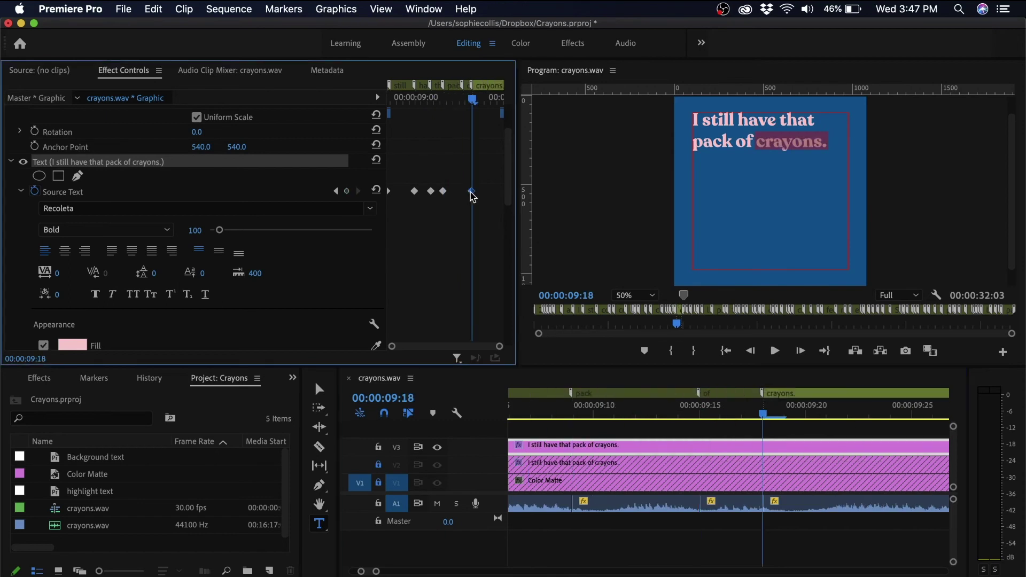
In the fourth V3 text, leave only "Like" filled and enable Source Text keyframing at the clip's start.
key("Down")
left_click(34, 162)
Turn on the fill for "that" at 00:00:10:04 and for "pack of" at the "pack" marker in the fourth V3 text.
left_click(678, 395)
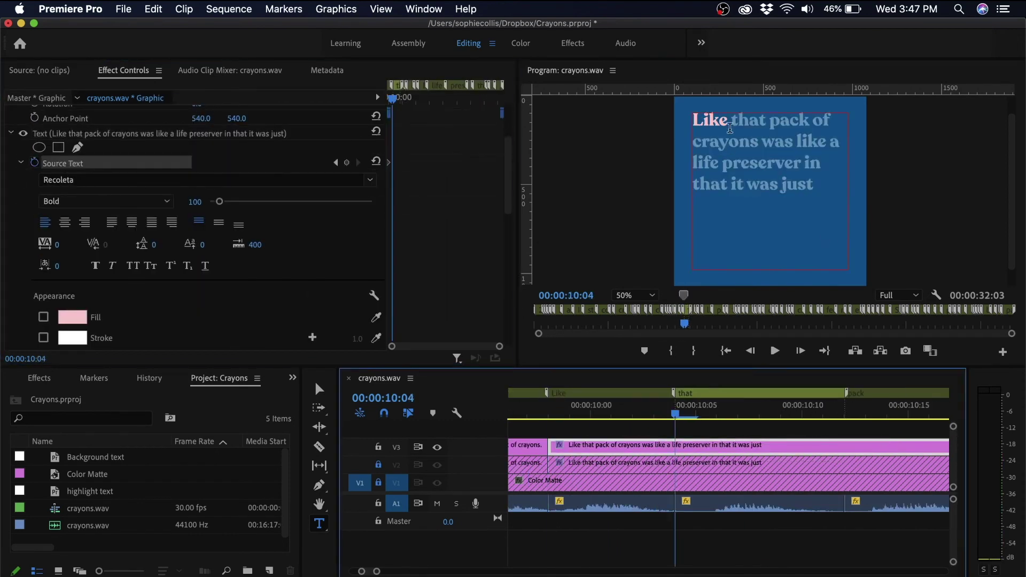
left_click(43, 317)
left_click_drag(731, 126, 872, 126)
left_click(678, 395)
left_click(44, 317)
At 00:00:10:20, turn on the fill for the word "crayons" in the fourth V3 text.
scroll(678, 395, "right", 2)
left_click(677, 395)
double_click(725, 142)
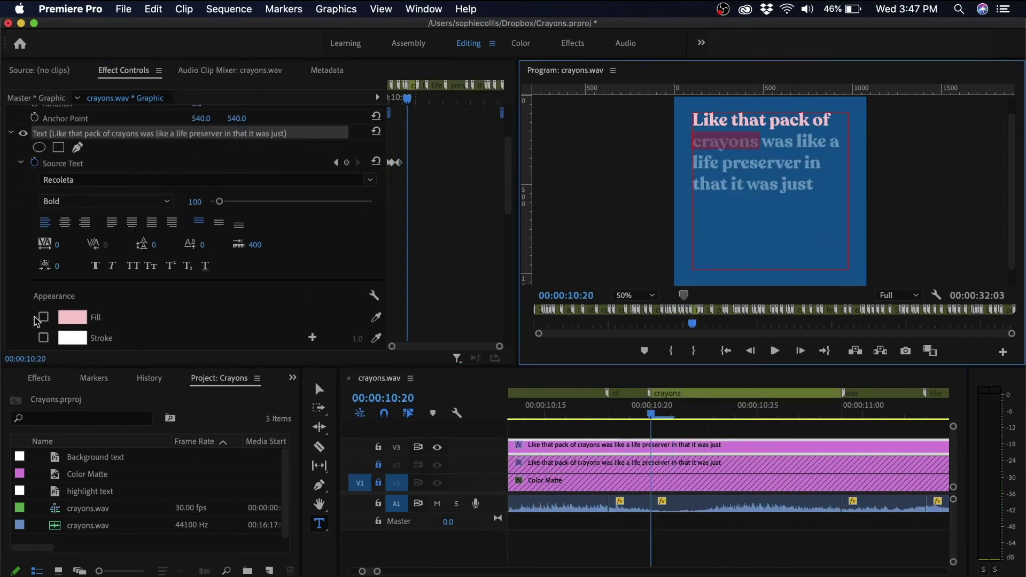
left_click(44, 317)
Turn on the fill for "was like" at the "was" marker and for "a" at 00:00:11:12.
scroll(678, 395, "right", 2)
left_click(663, 394)
left_click_drag(761, 142, 845, 141)
left_click(43, 317)
left_click(781, 394)
left_click(44, 317)
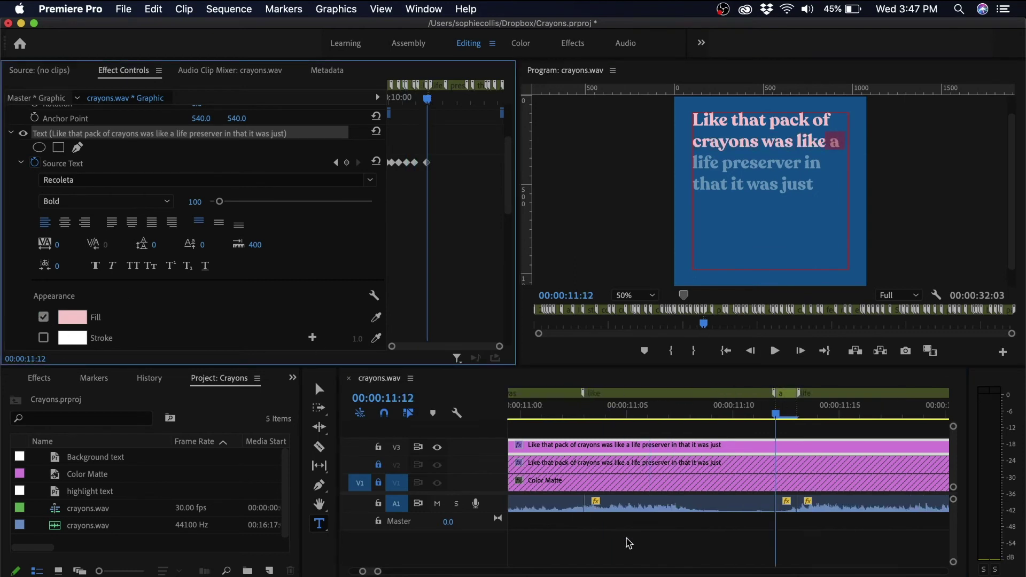
Turn on the fill for "life" at 00:00:11:13 and for "preserver" at its own word marker.
scroll(628, 543, "down", 3)
left_click(625, 407)
key("space")
key("space")
scroll(625, 431, "right", 2)
left_click(628, 394)
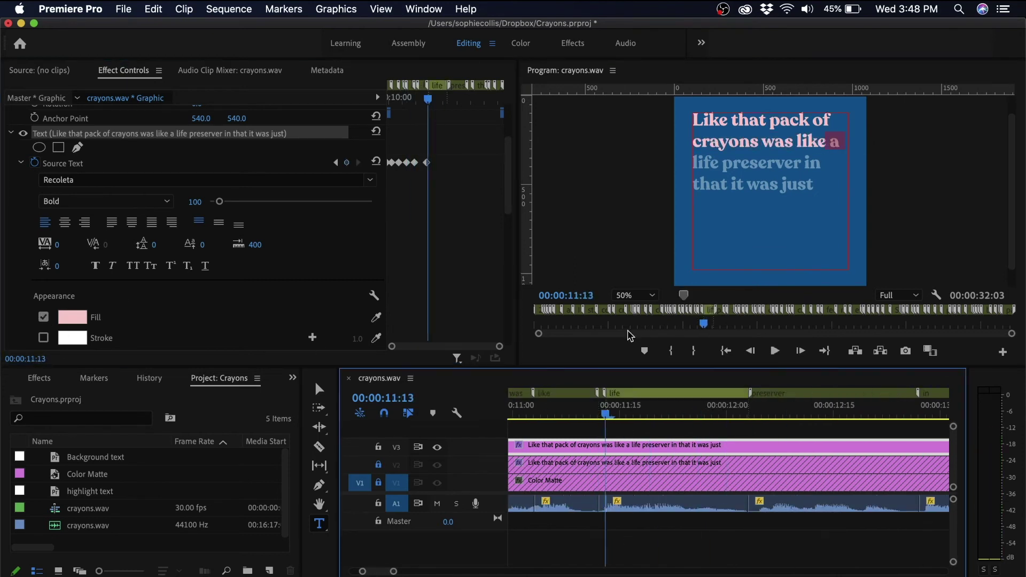
left_click(43, 317)
left_click_drag(693, 163, 824, 164)
left_click(778, 394)
left_click(44, 317)
Turn on the fill for "in" at 00:00:12:27 and for the second "that" at its own marker.
scroll(768, 422, "right", 2)
left_click(815, 394)
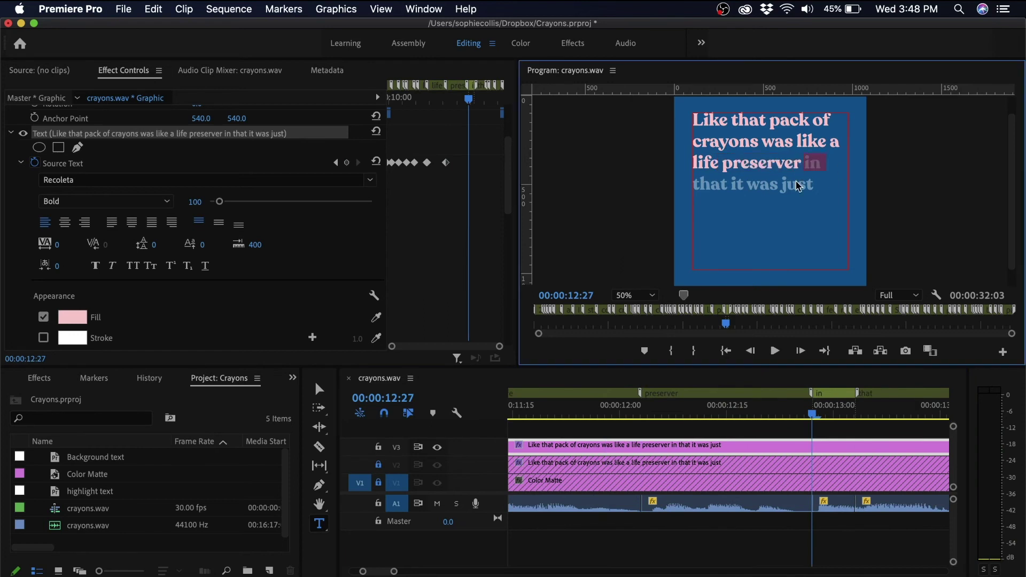
left_click(44, 317)
left_click(695, 395)
left_click(43, 317)
At 00:00:13:18, turn on the fill for the closing words "it was just" in the fourth V3 text.
left_click_drag(692, 184, 841, 193)
left_click(778, 394)
left_click(43, 317)
At the "good" marker, leave only "good" filled in the fifth V3 text and enable Source Text keyframing.
scroll(667, 458, "right", 3)
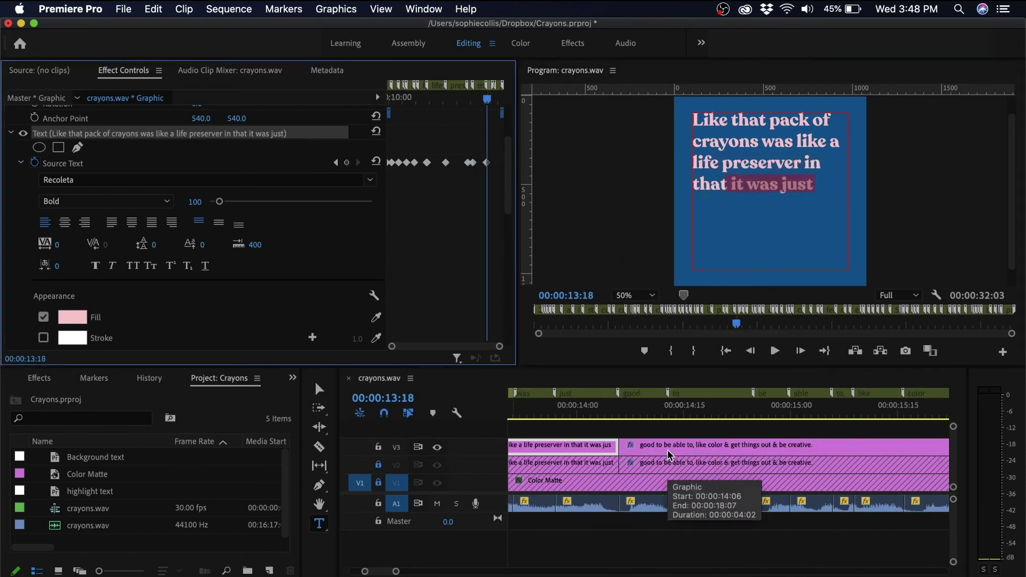
left_click(631, 394)
scroll(286, 275, "down", 3)
left_click(34, 191)
Turn on the fill for "to" at 00:00:14:13 and for "be able to," at the "be" marker.
left_click(683, 394)
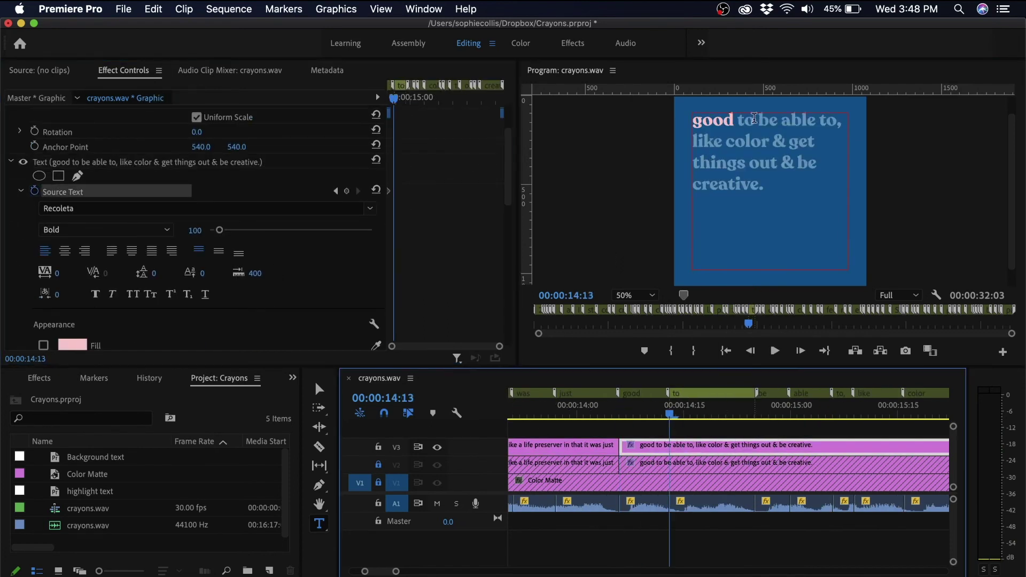
left_click(44, 346)
scroll(674, 428, "right", 2)
left_click_drag(754, 118, 843, 121)
left_click(662, 394)
left_click(43, 345)
At 00:00:15:09, turn on the fill for the word "like" in the fifth V3 text.
left_click(762, 394)
left_click_drag(693, 141, 715, 142)
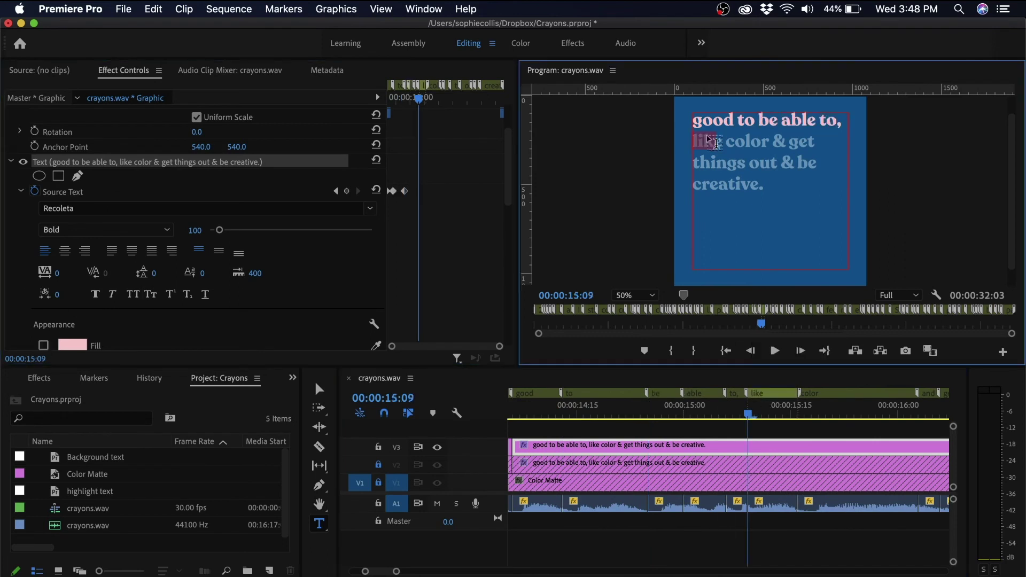